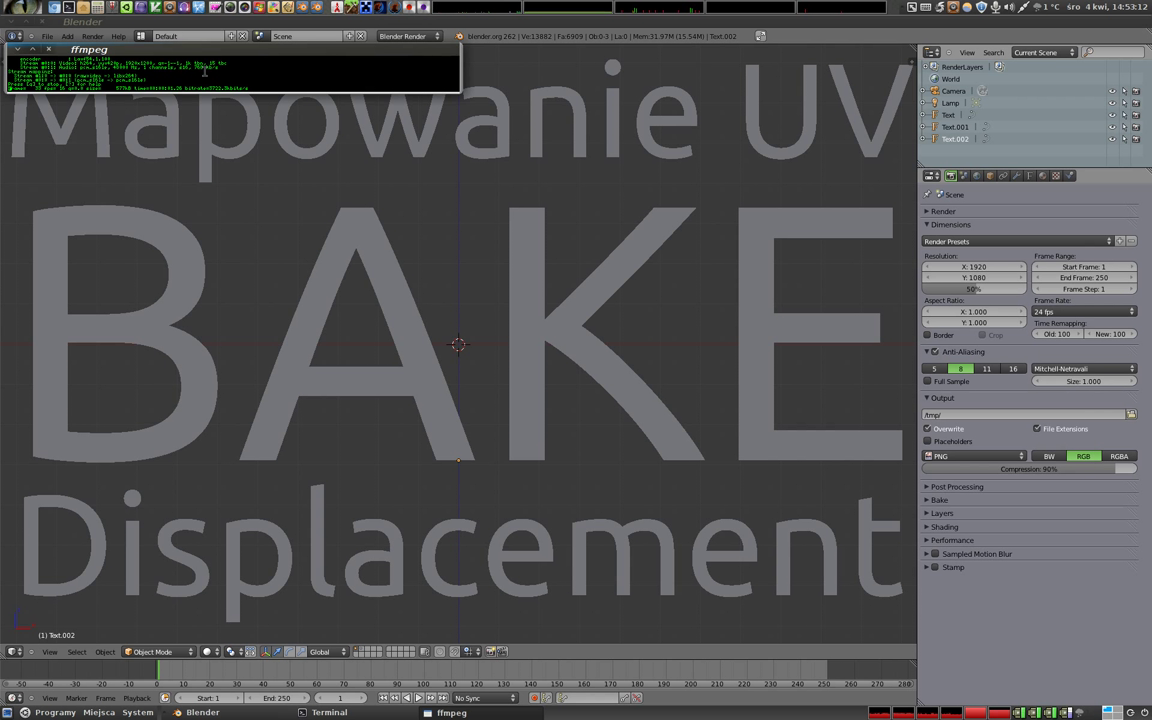
Step: Minimize the ffmpeg terminal window that covers the Blender view
click(18, 48)
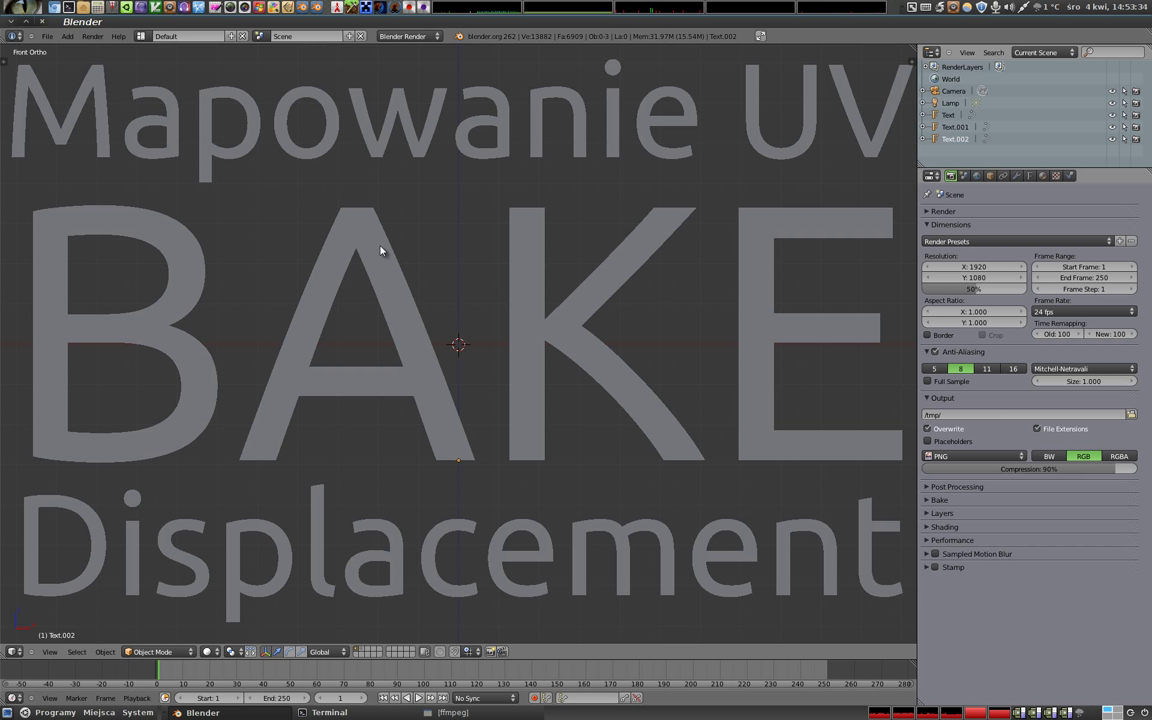
Step: Show layer 1 with camera and lamp above a half-screen UV/Image Editor, view orbited obliquely
key(1)
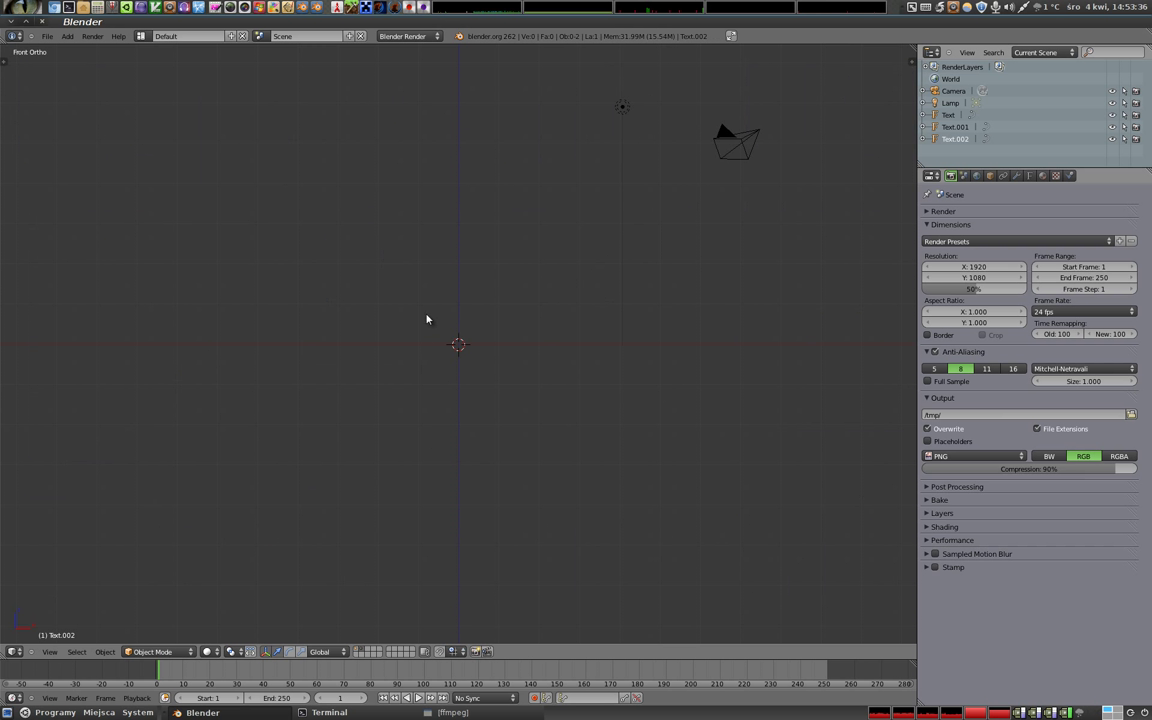
shift+middle_drag(538, 293, 529, 307)
drag(544, 663, 557, 386)
key(shift+F10)
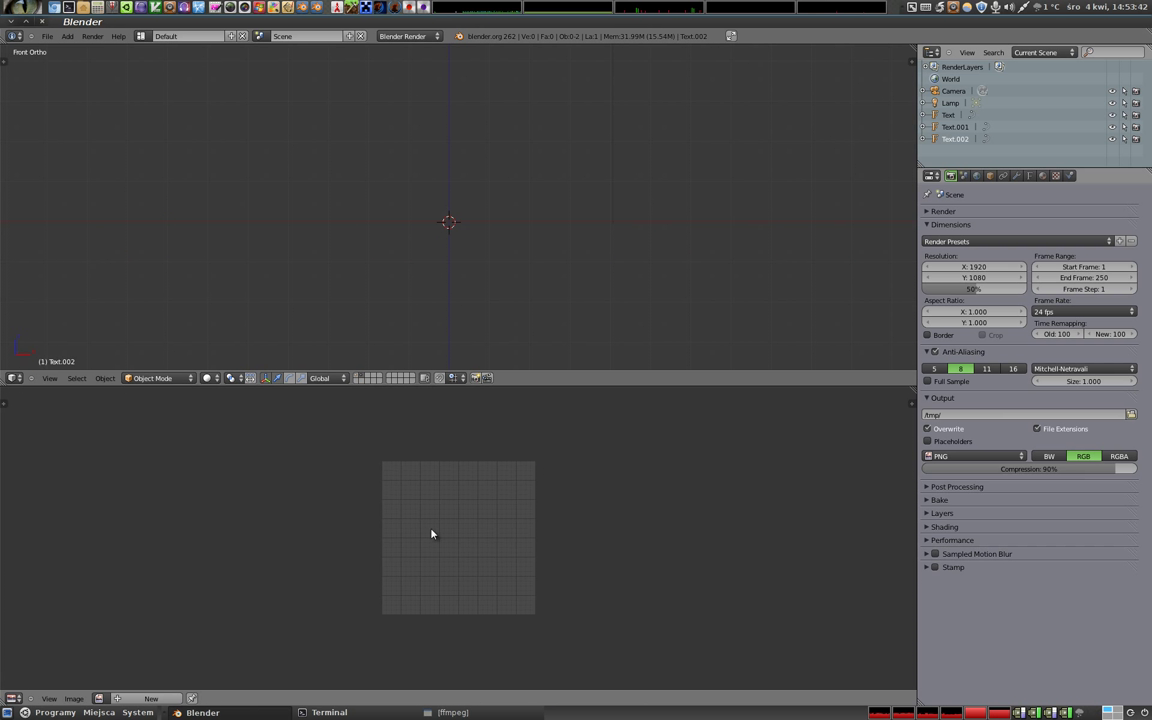
scroll(430, 528, up, 2)
mouse_move(533, 185)
middle_down()
mouse_move(535, 260)
mouse_move(571, 301)
mouse_move(470, 247)
mouse_move(336, 227)
mouse_move(350, 177)
middle_up()
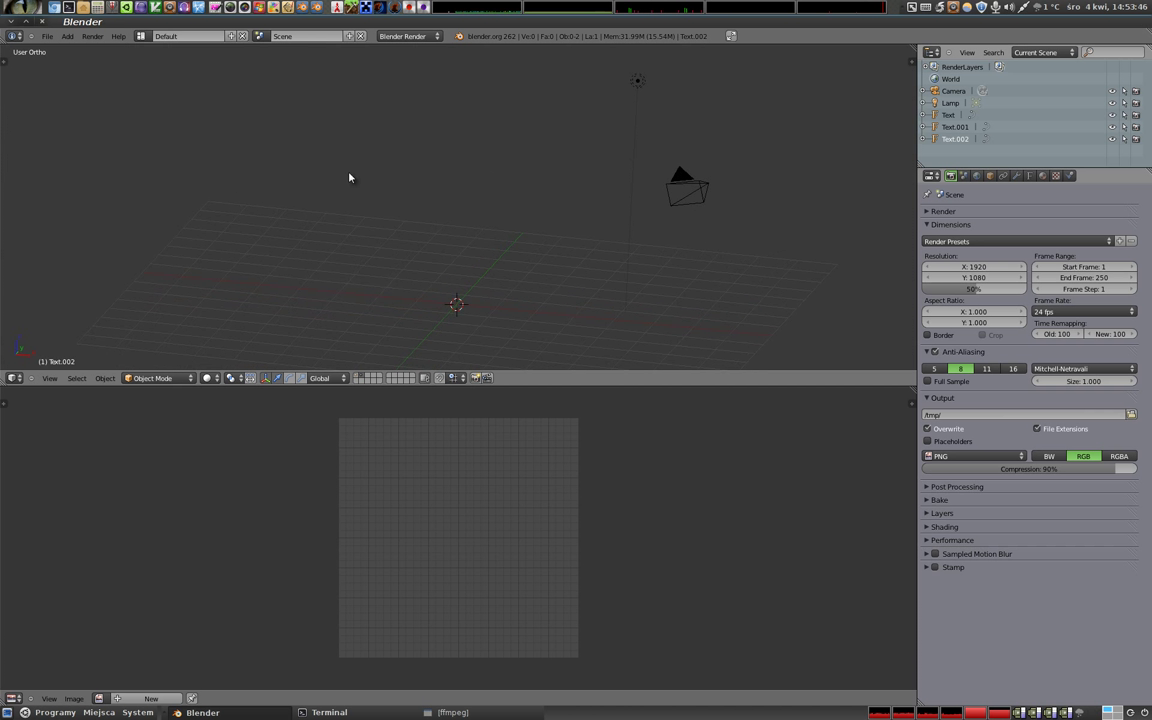
key(shift+a)
Step: Add a plane, scale it by 2 and apply the scale
click(450, 246)
key(s)
key(2)
key(Return)
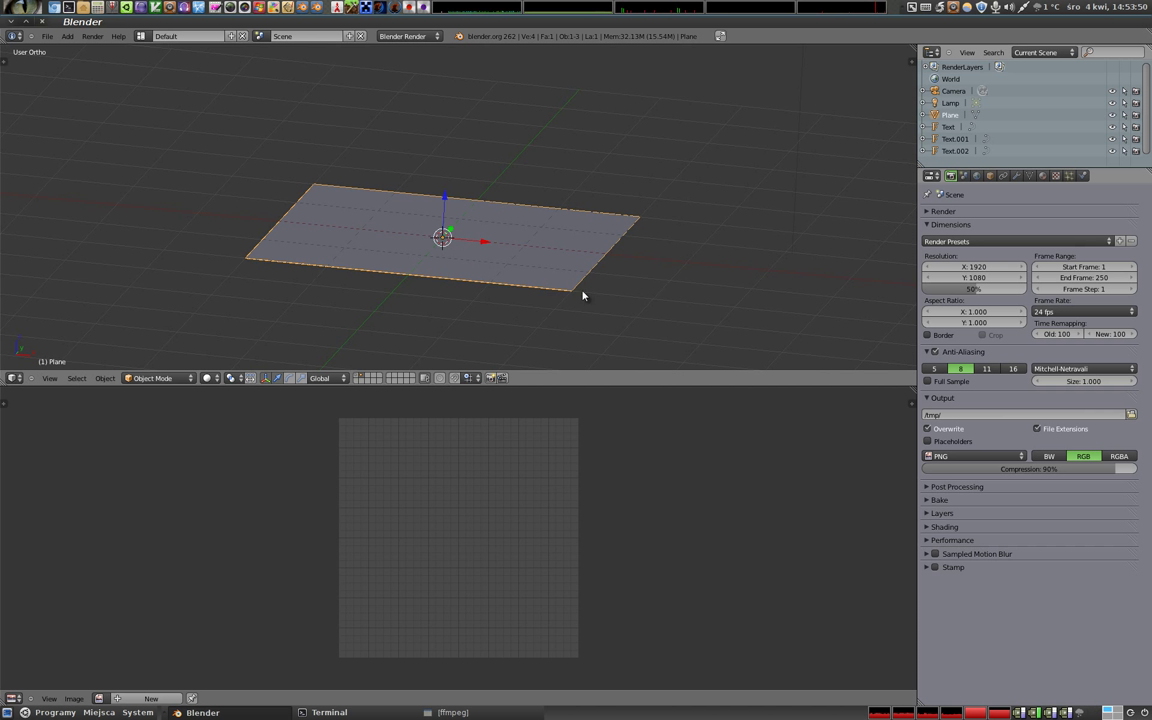
key(ctrl+a)
click(523, 248)
key(n)
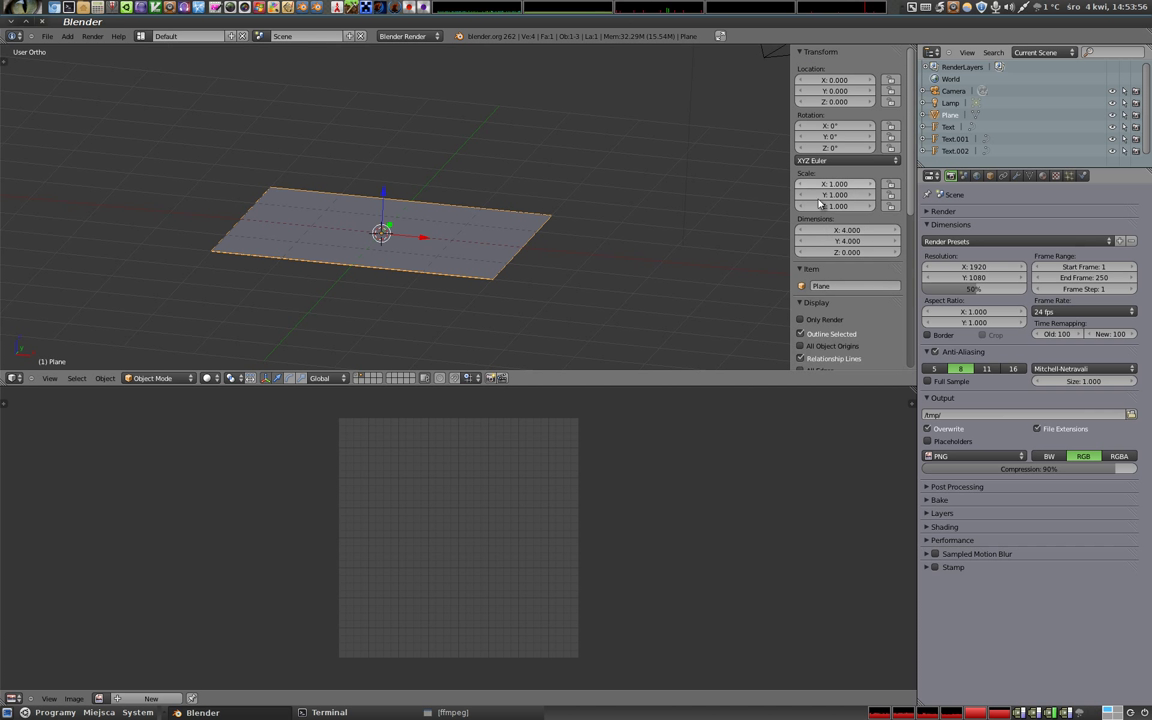
key(n)
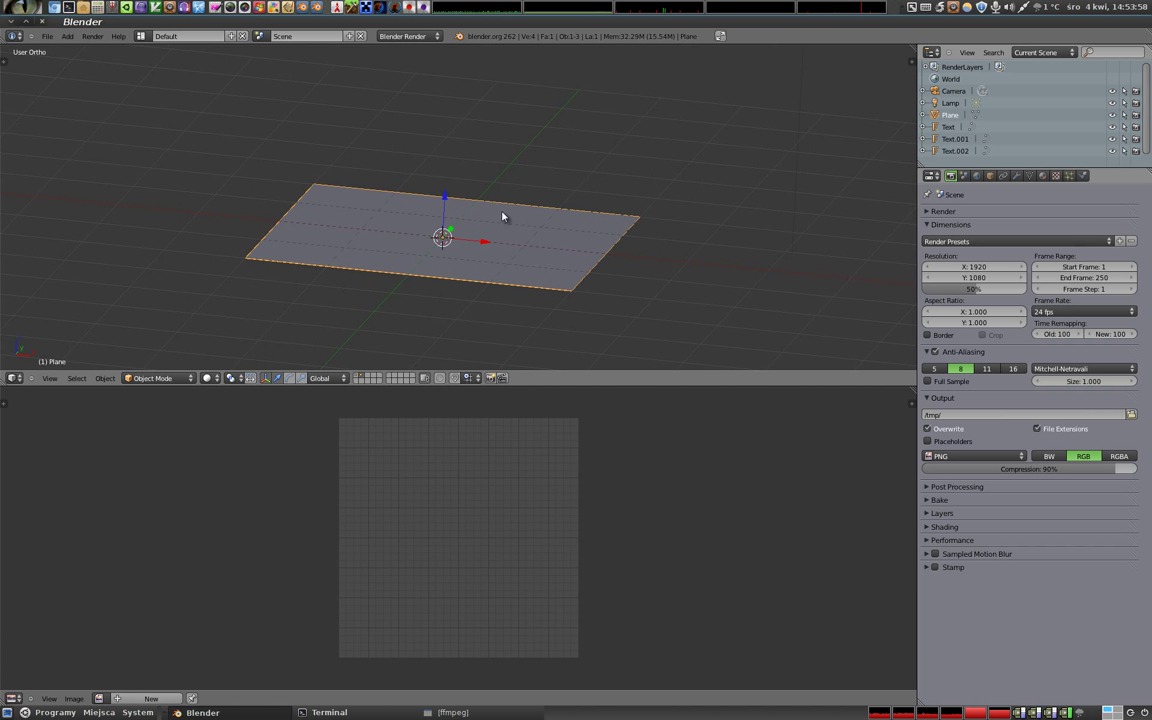
Step: Unwrap the plane's UVs and create a new black 1024×1024 image, then return to Object Mode
key(Tab)
key(u)
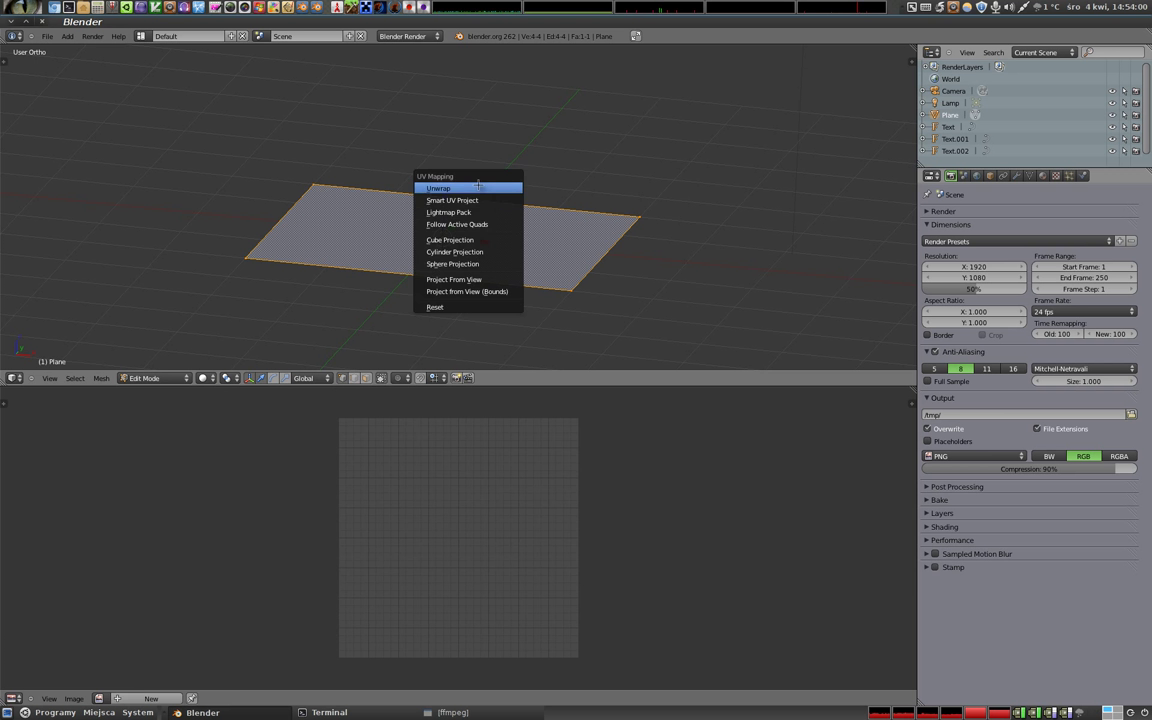
click(479, 187)
key(alt+n)
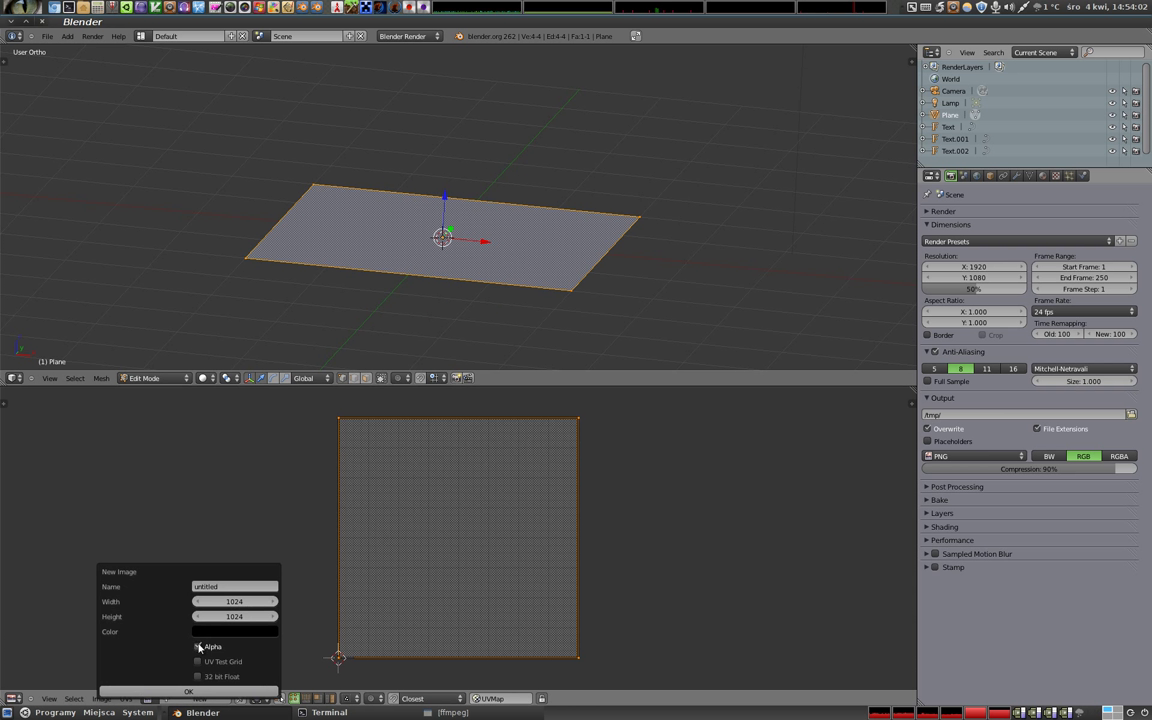
click(189, 692)
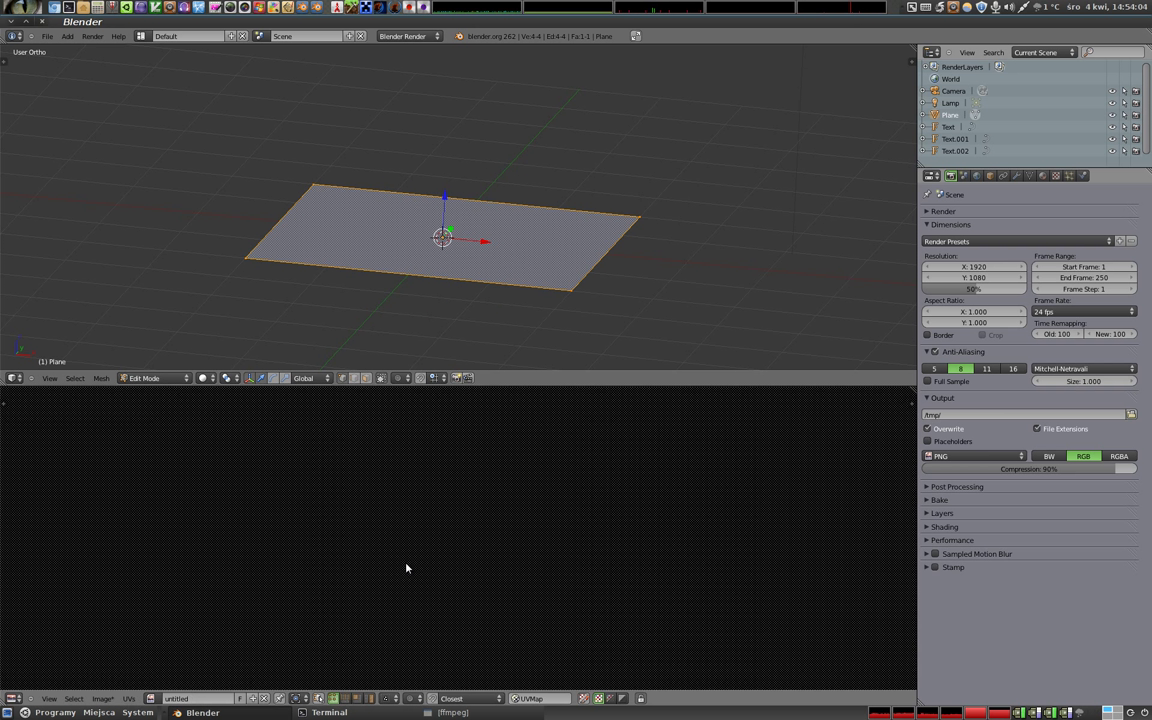
key(Home)
key(Tab)
mouse_move(452, 339)
middle_down()
mouse_move(421, 259)
mouse_move(437, 204)
mouse_move(382, 212)
mouse_move(404, 252)
mouse_move(434, 214)
mouse_move(515, 208)
mouse_move(465, 193)
middle_up()
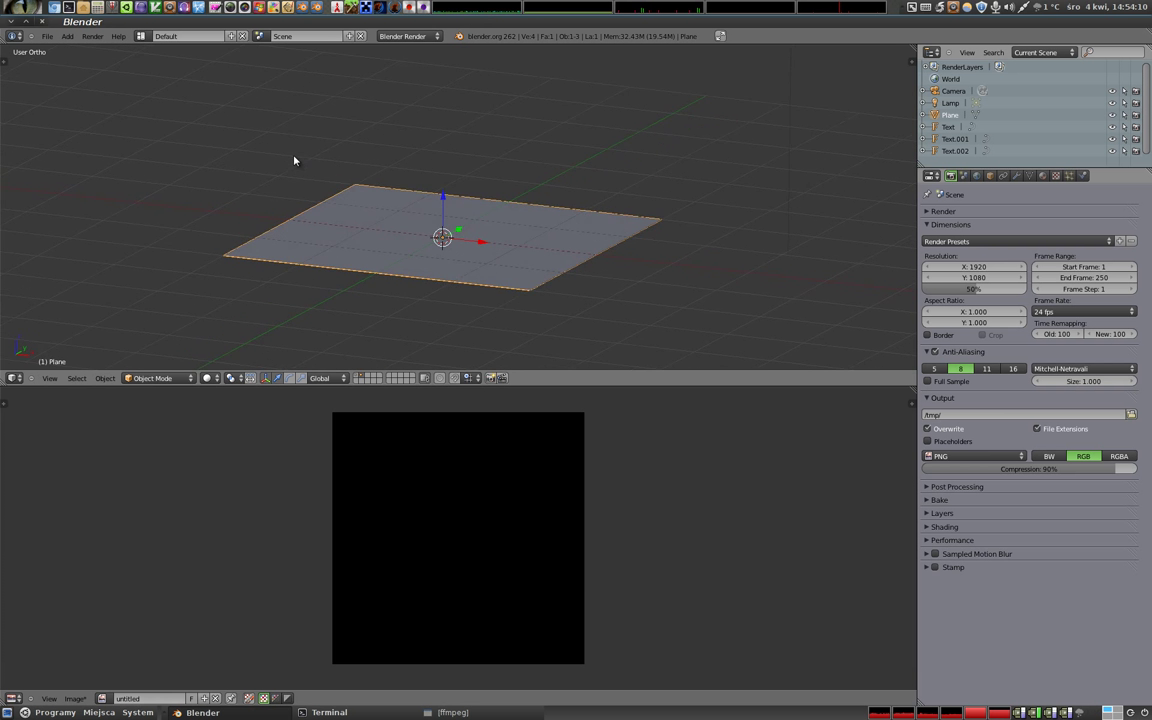
Step: Add a second plane scaled by 2 and lift it along Z above the first
middle_drag(293, 166, 313, 183)
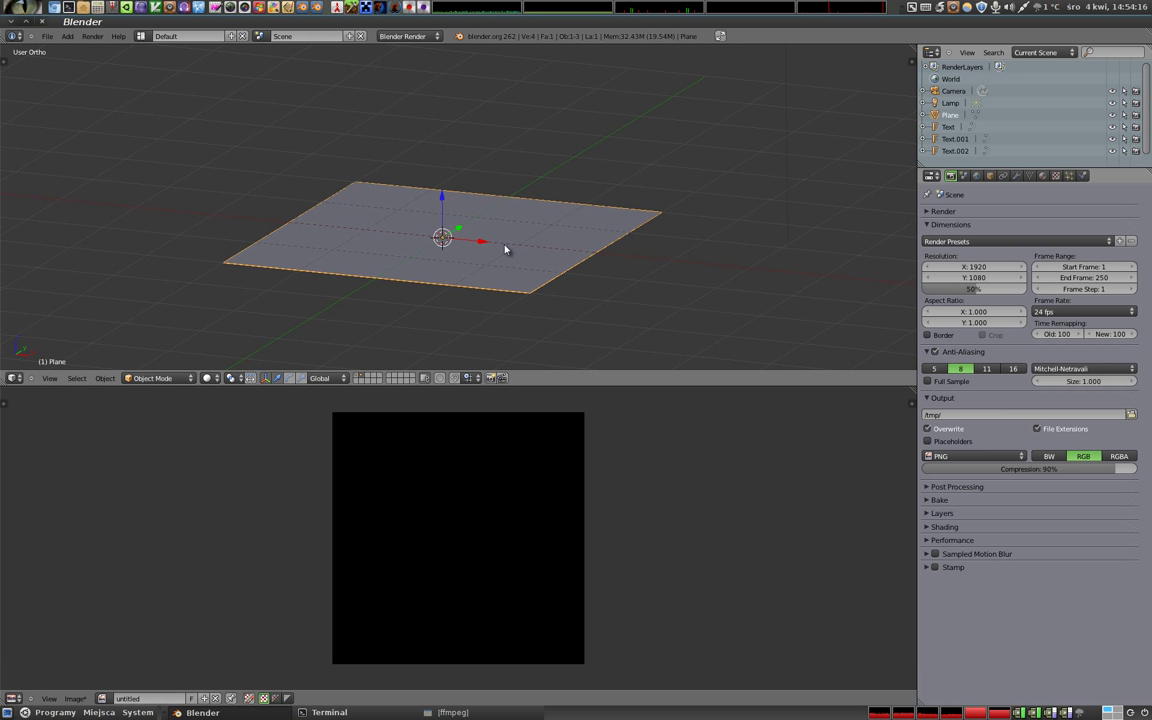
key(shift+a)
click(541, 252)
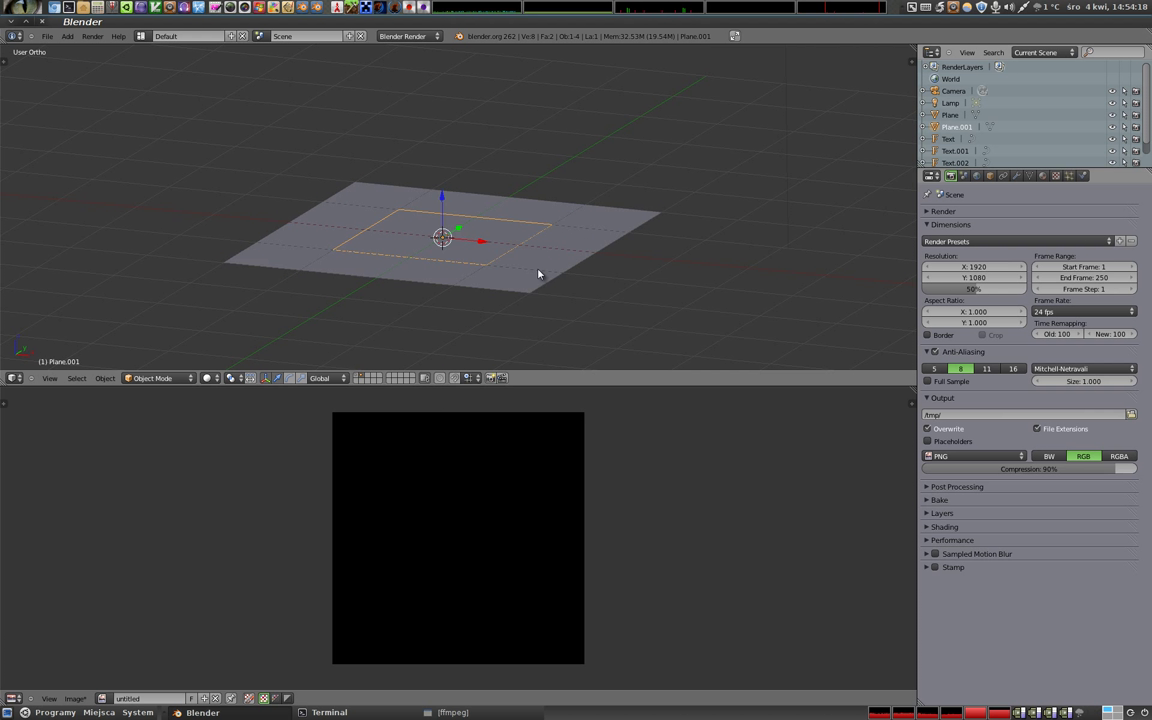
key(s)
key(2)
key(Return)
key(g)
key(z)
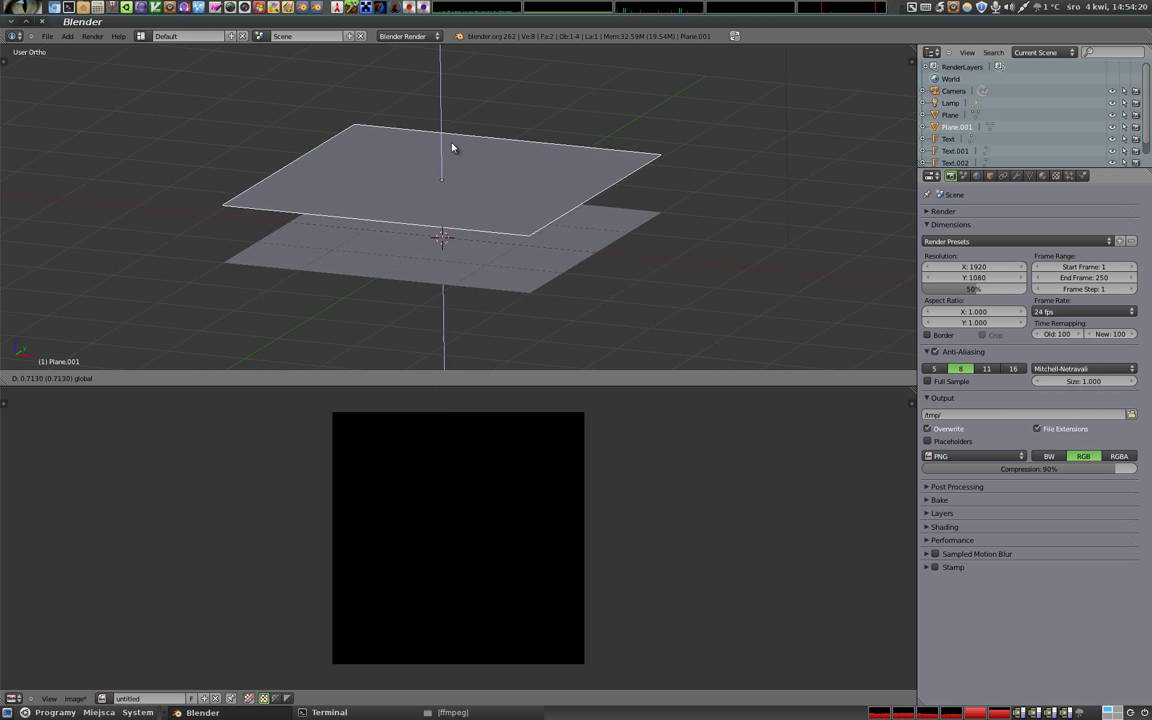
click(455, 117)
mouse_move(419, 213)
middle_down()
mouse_move(417, 201)
mouse_move(473, 237)
mouse_move(432, 188)
mouse_move(471, 194)
middle_up()
Step: Subdivide the upper plane in Edit Mode with 10 cuts
key(Tab)
key(w)
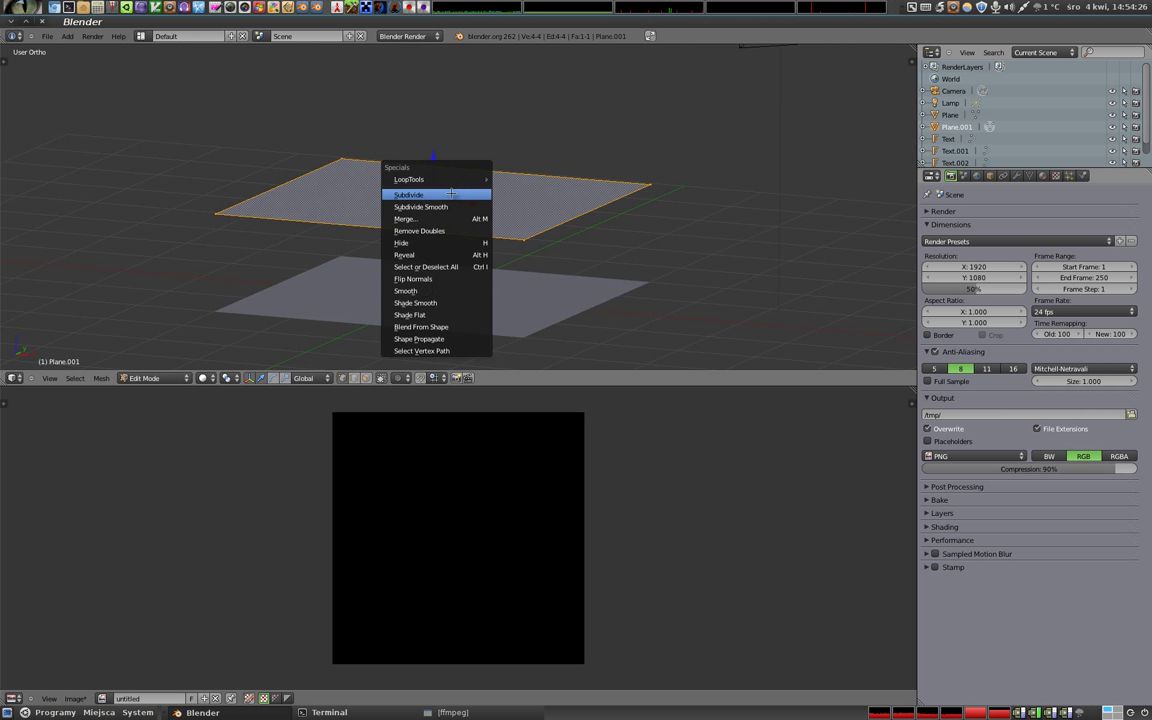
click(451, 193)
key(t)
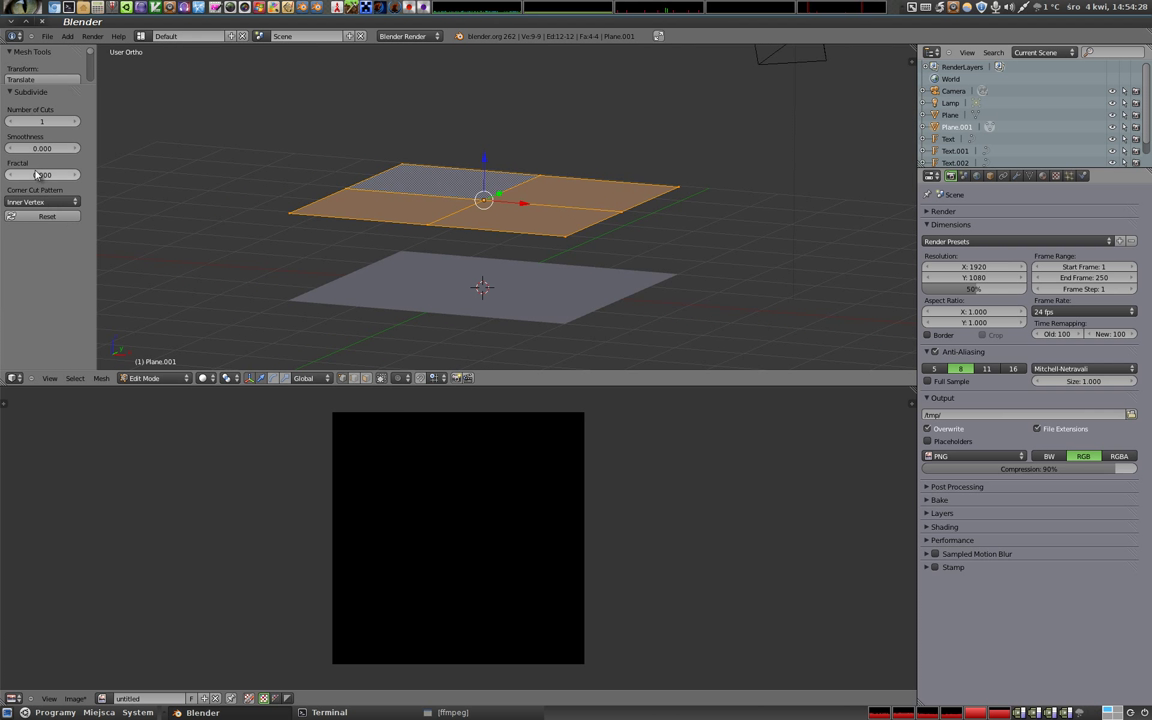
drag(42, 121, 60, 121)
mouse_move(229, 185)
middle_down()
mouse_move(395, 218)
mouse_move(460, 217)
middle_up()
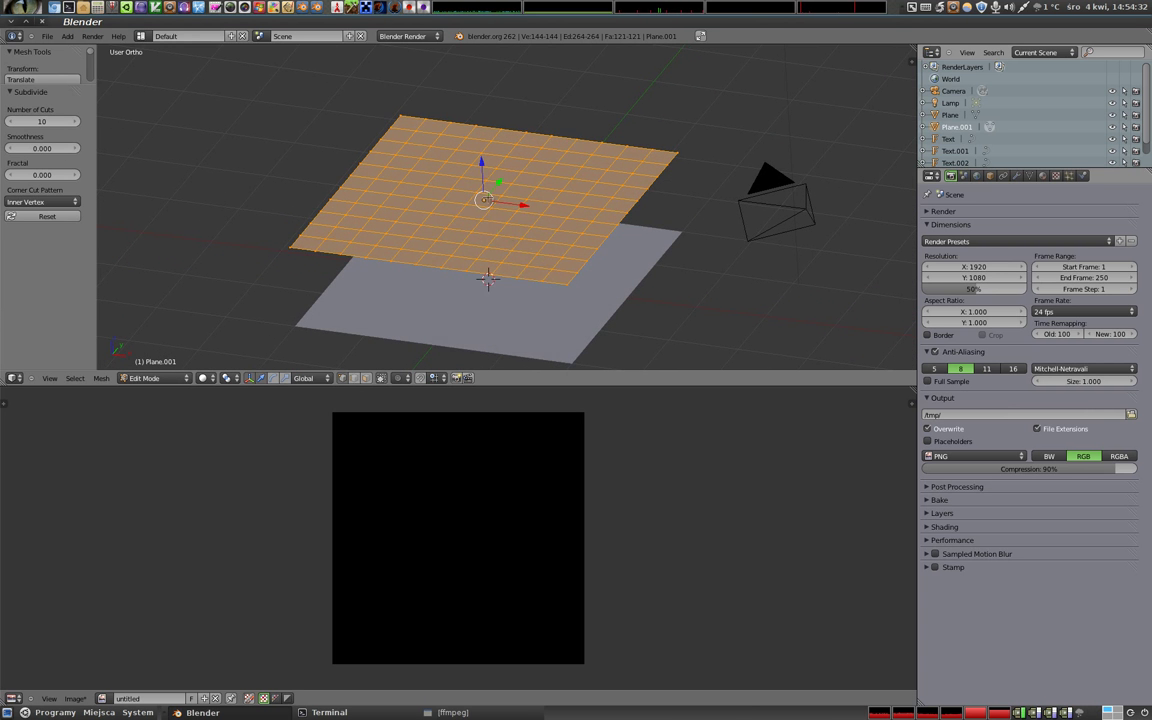
Step: Subdivide the grid again into a dense mesh and return to Object Mode
key(w)
click(514, 216)
scroll(447, 172, up, 3)
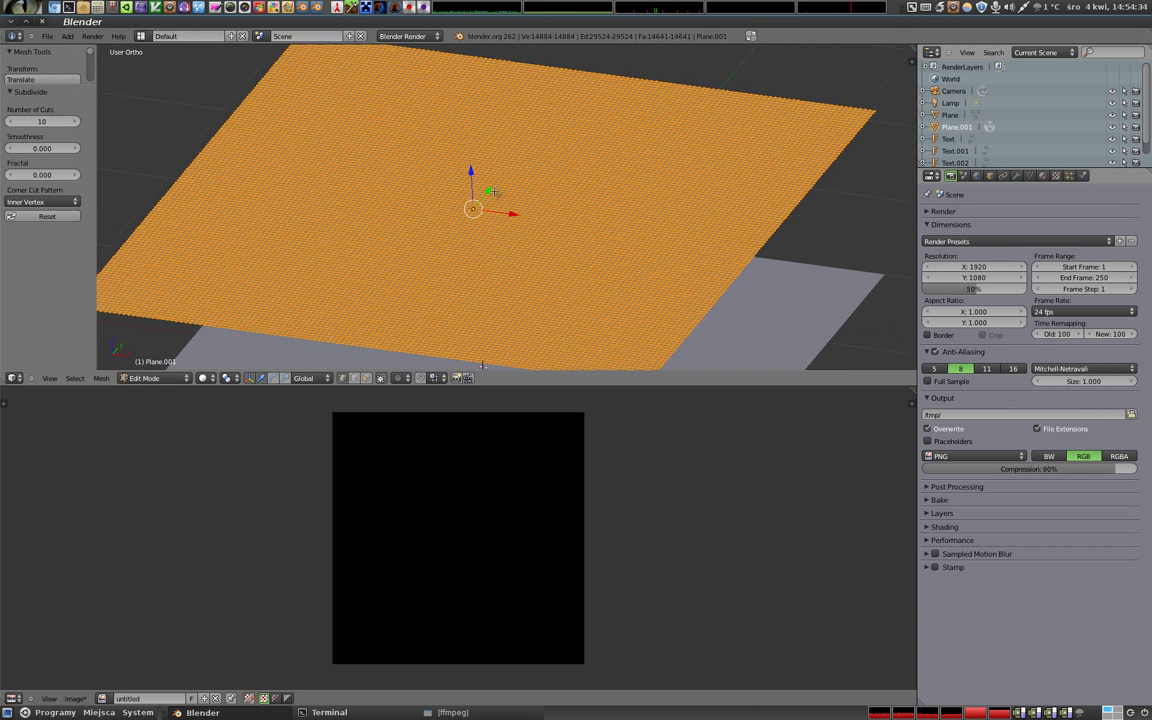
scroll(447, 172, up, 3)
scroll(490, 178, up, 3)
scroll(490, 178, down, 5)
scroll(483, 257, down, 2)
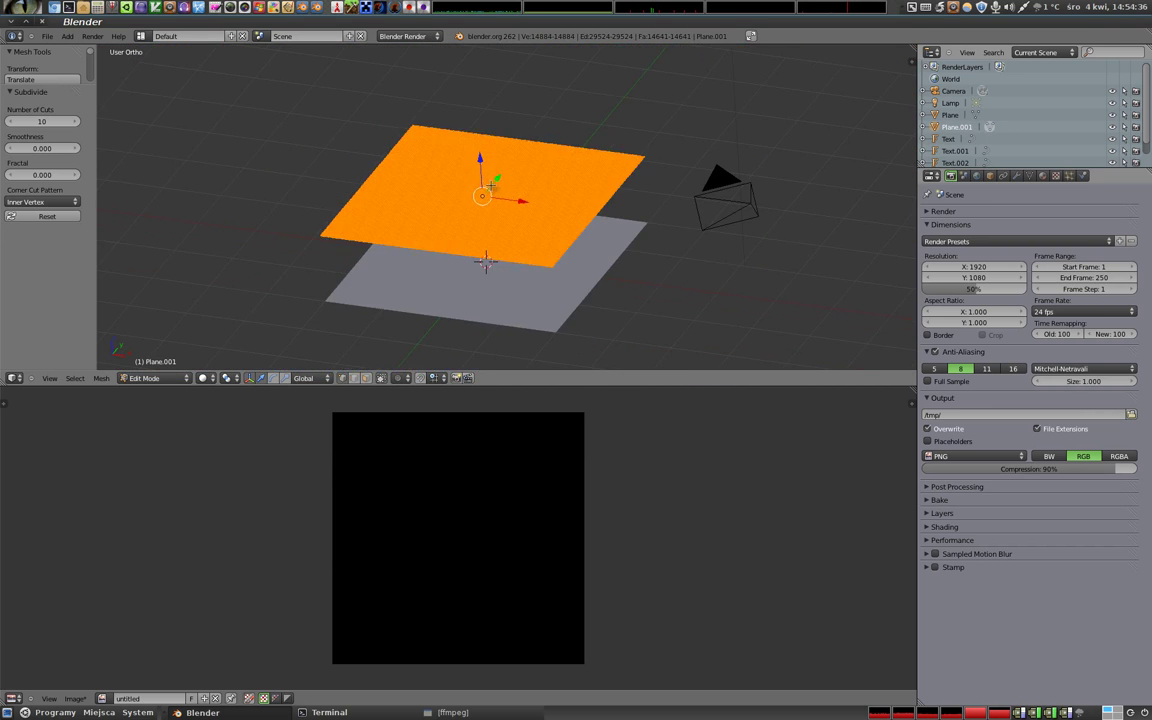
key(Tab)
mouse_move(445, 247)
middle_down()
mouse_move(438, 183)
mouse_move(453, 200)
middle_up()
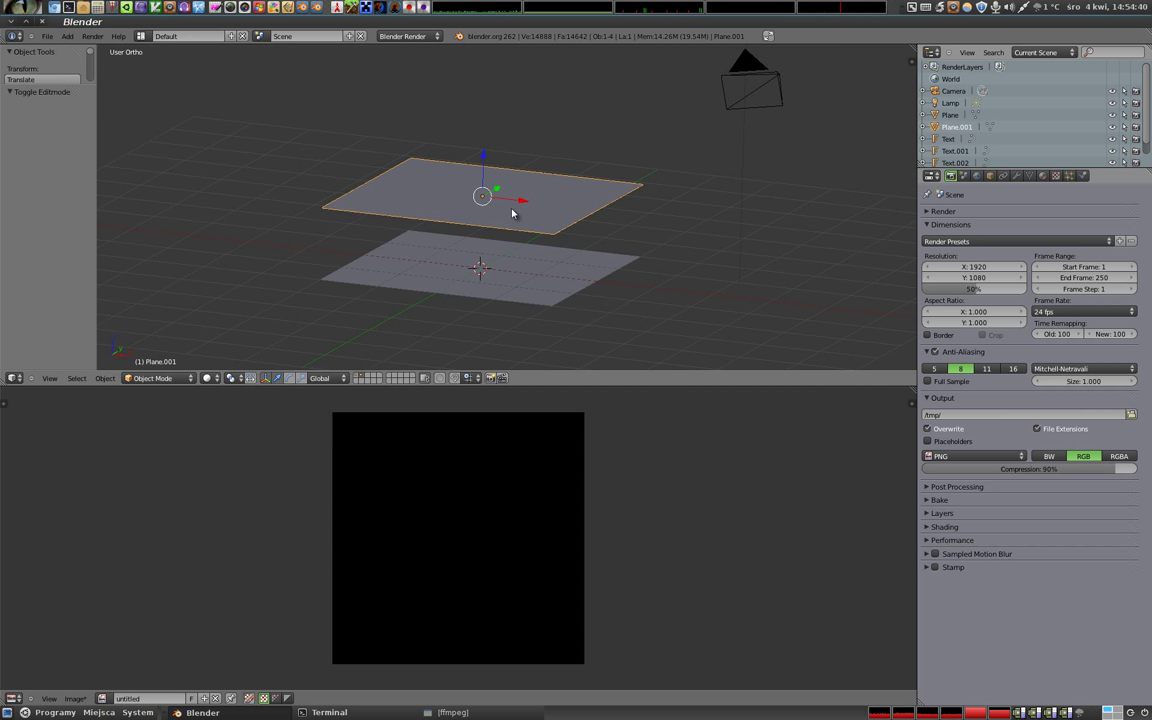
Step: Switch Plane.001 to Sculpt Mode and try a few Draw brush strokes
key(Tab)
key(Tab)
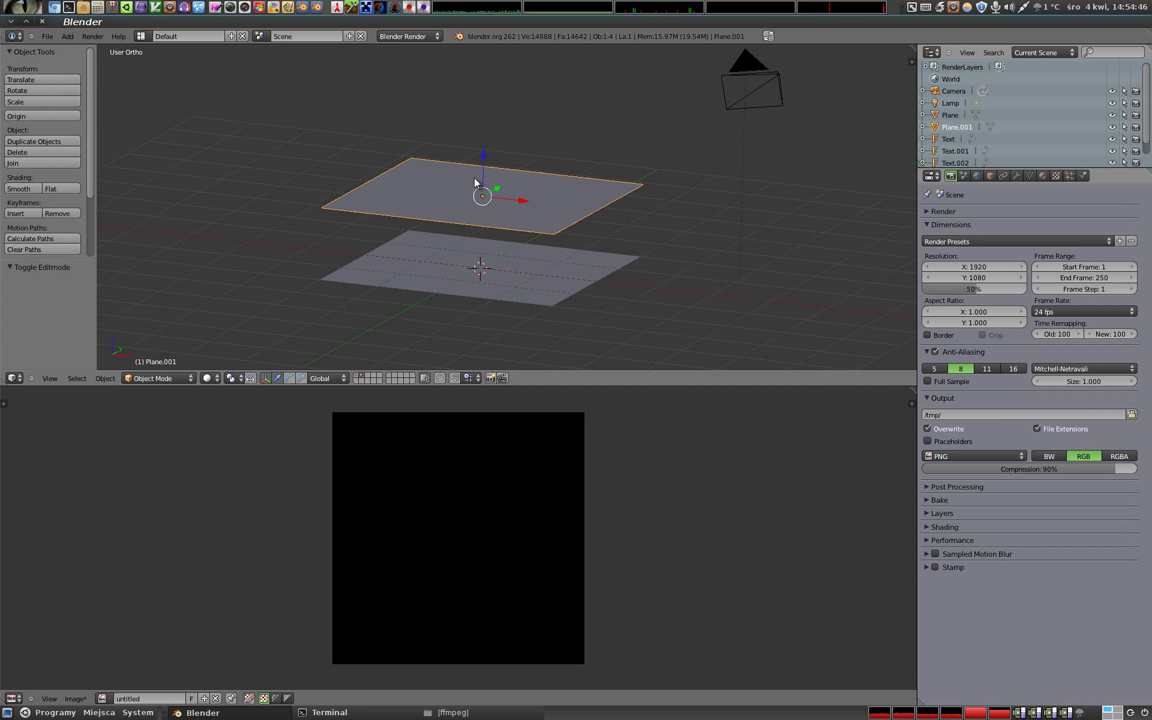
mouse_move(457, 187)
middle_down()
mouse_move(455, 257)
mouse_move(401, 141)
mouse_move(394, 154)
middle_up()
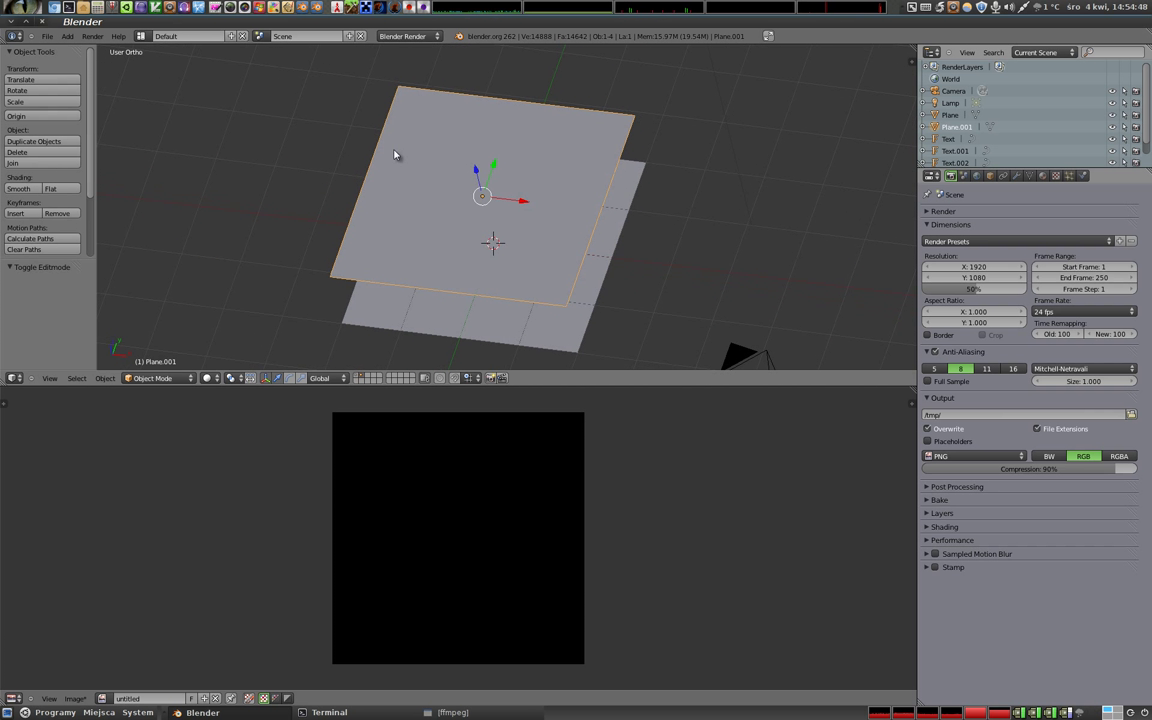
click(155, 378)
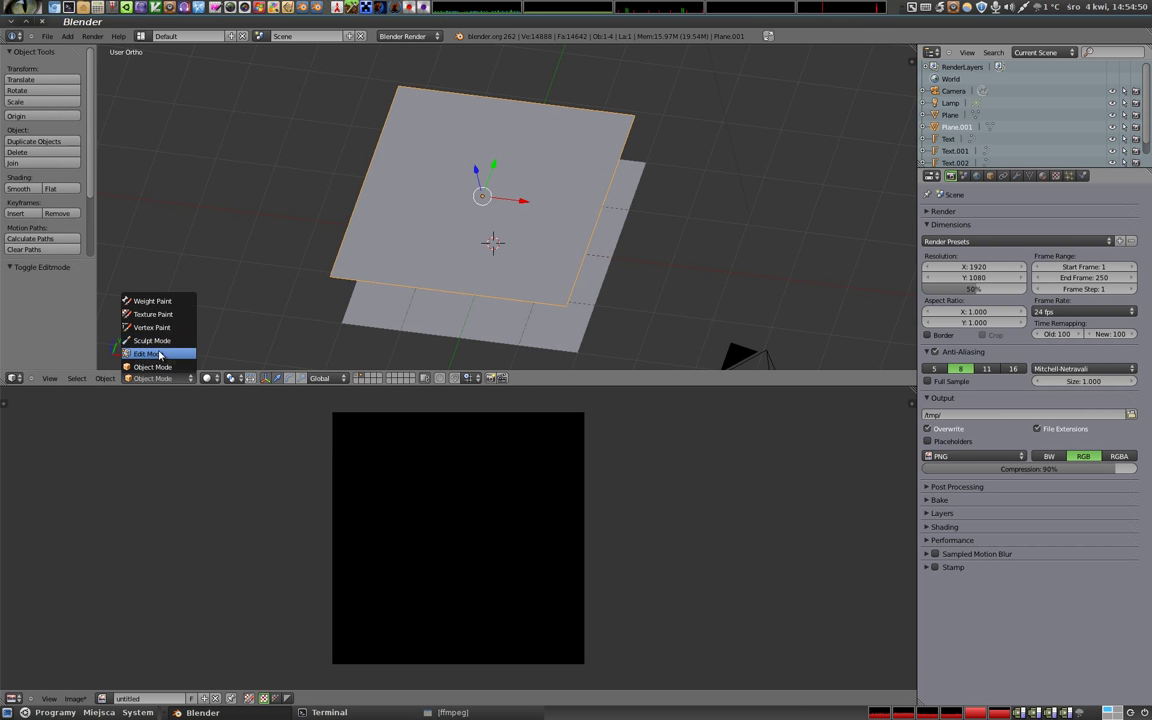
click(155, 323)
mouse_move(431, 217)
middle_down()
mouse_move(465, 175)
mouse_move(468, 185)
middle_up()
mouse_move(468, 185)
mouse_down()
mouse_move(432, 221)
mouse_move(516, 203)
mouse_up()
mouse_move(516, 203)
middle_down()
mouse_move(388, 254)
mouse_move(388, 275)
mouse_move(406, 297)
mouse_move(582, 219)
mouse_move(578, 152)
mouse_move(470, 170)
mouse_move(529, 79)
mouse_move(476, 213)
mouse_move(455, 211)
middle_up()
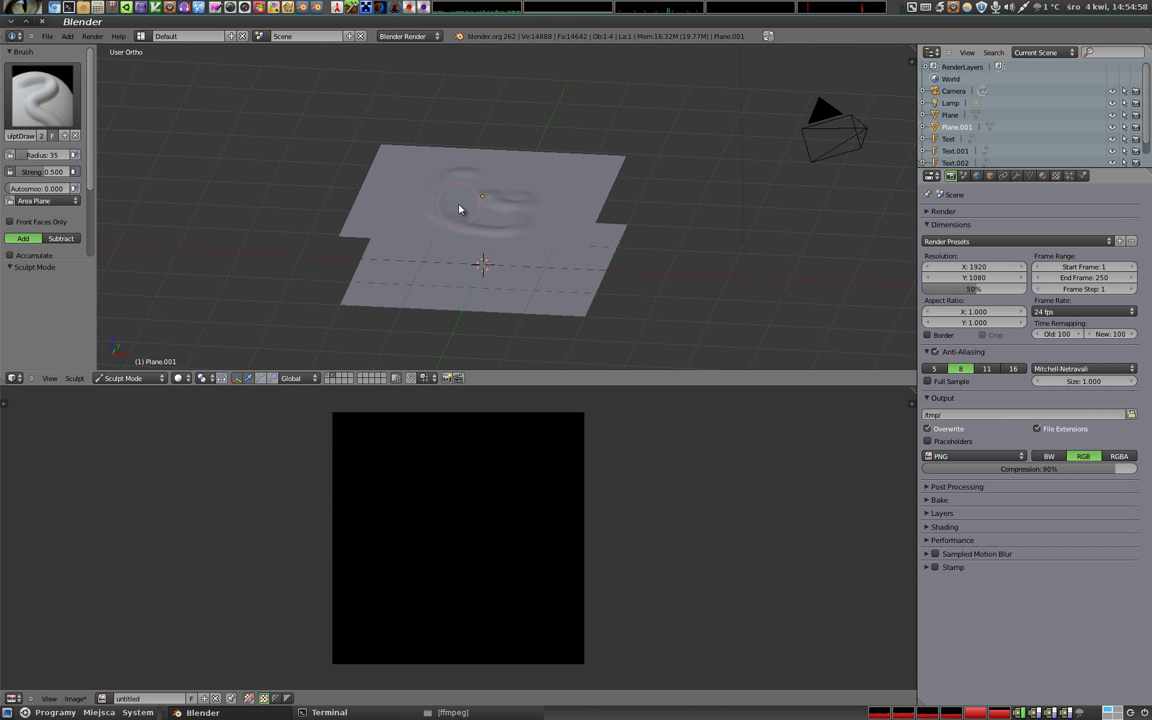
Step: Drop back to Object Mode, then re-enter Sculpt Mode with Ctrl+Tab
click(121, 379)
click(118, 337)
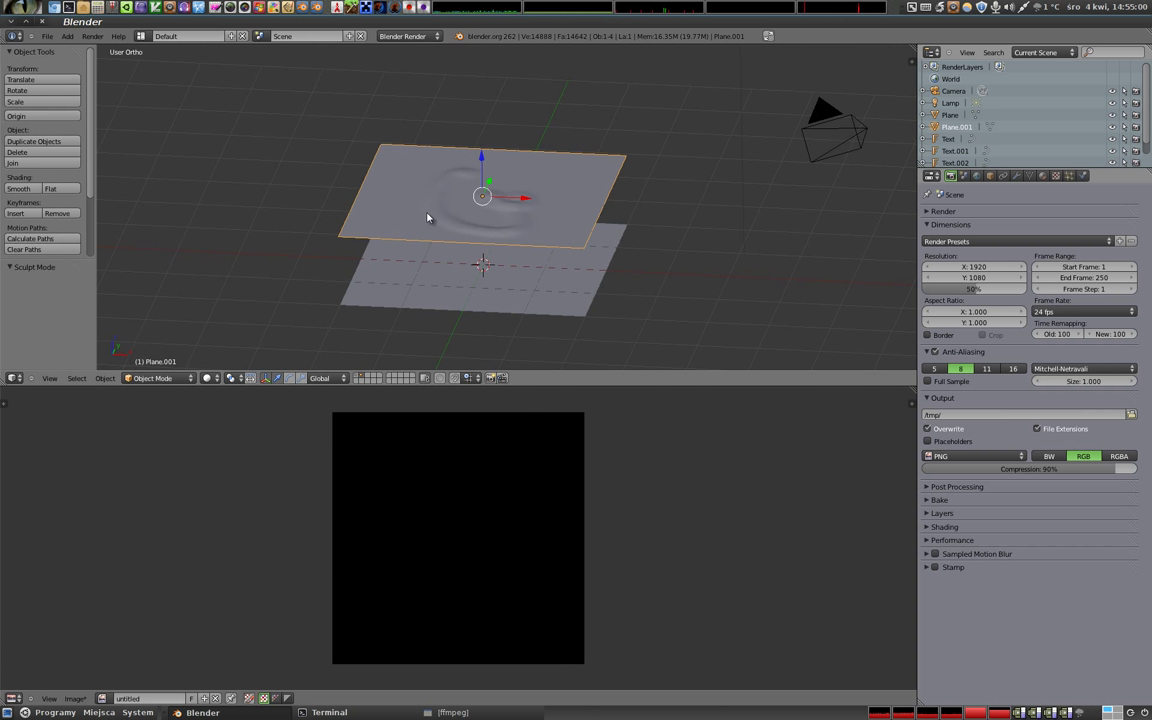
key(ctrl+Tab)
mouse_move(442, 193)
middle_down()
mouse_move(417, 198)
mouse_move(493, 229)
middle_up()
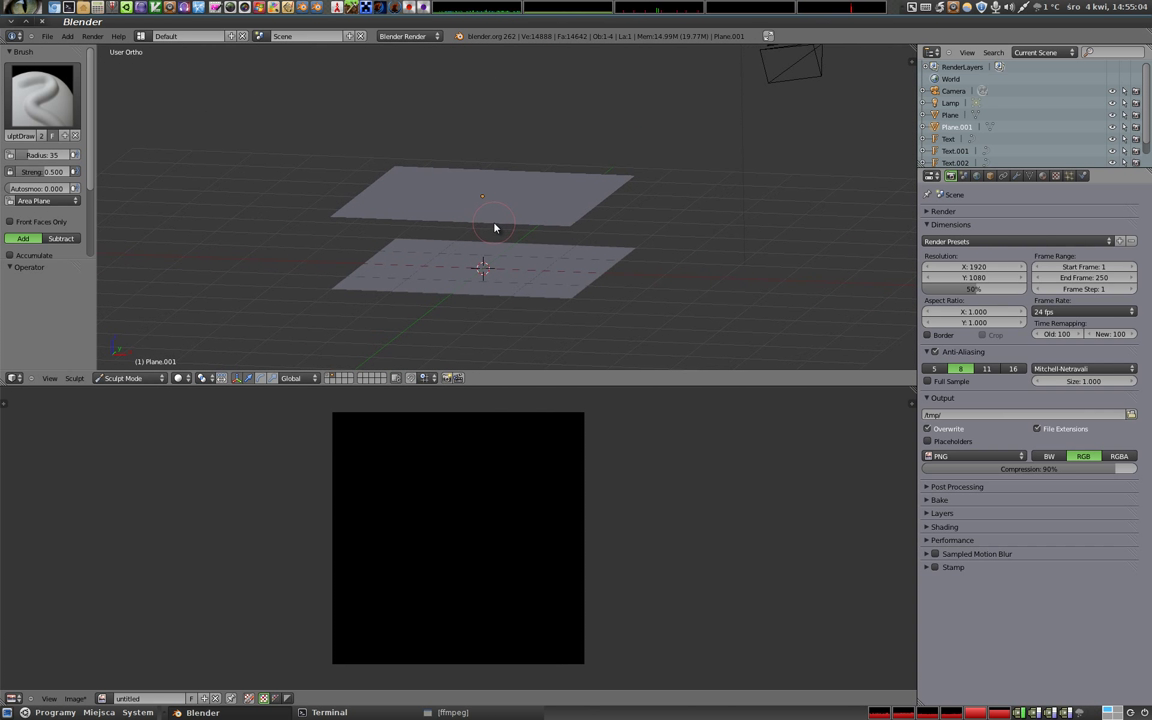
Step: Give the Draw brush a new Wood texture using the Rings pattern
click(1056, 175)
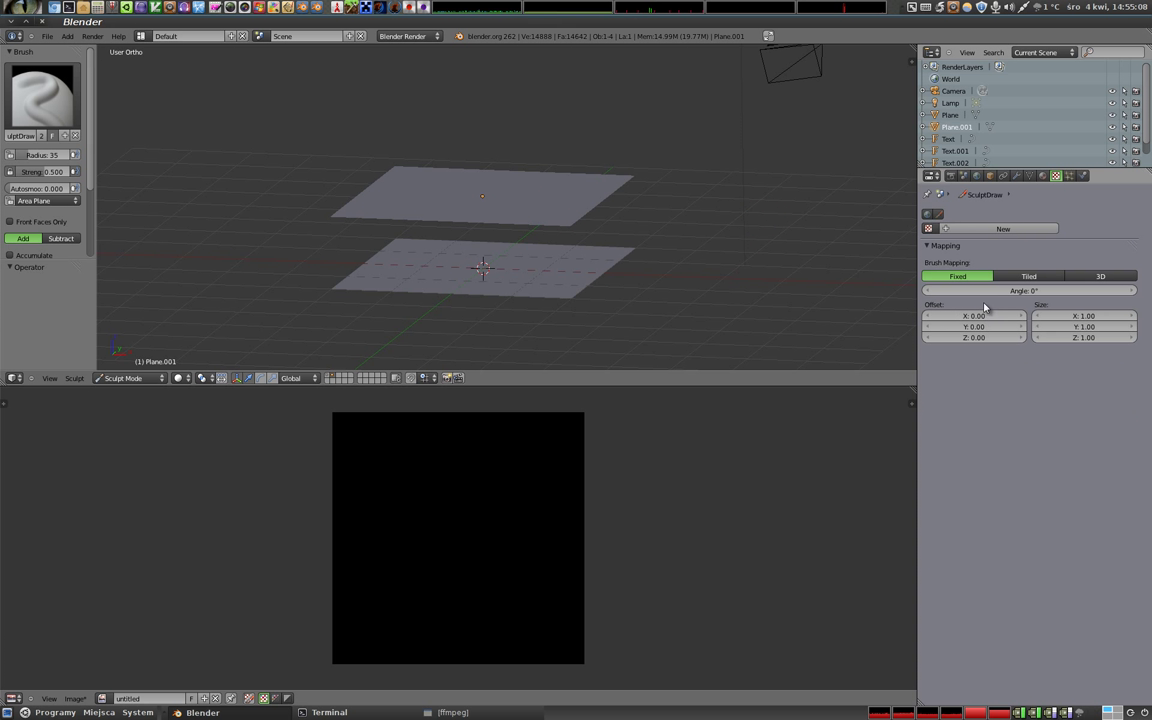
click(1004, 229)
click(1000, 243)
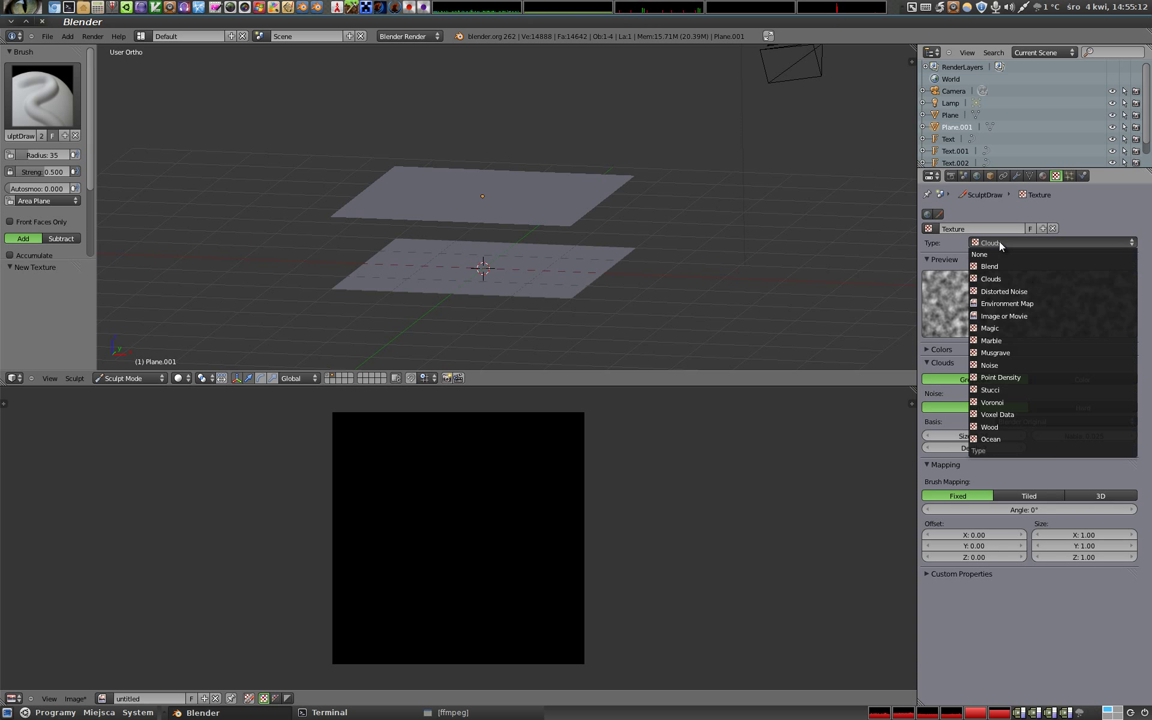
click(1000, 428)
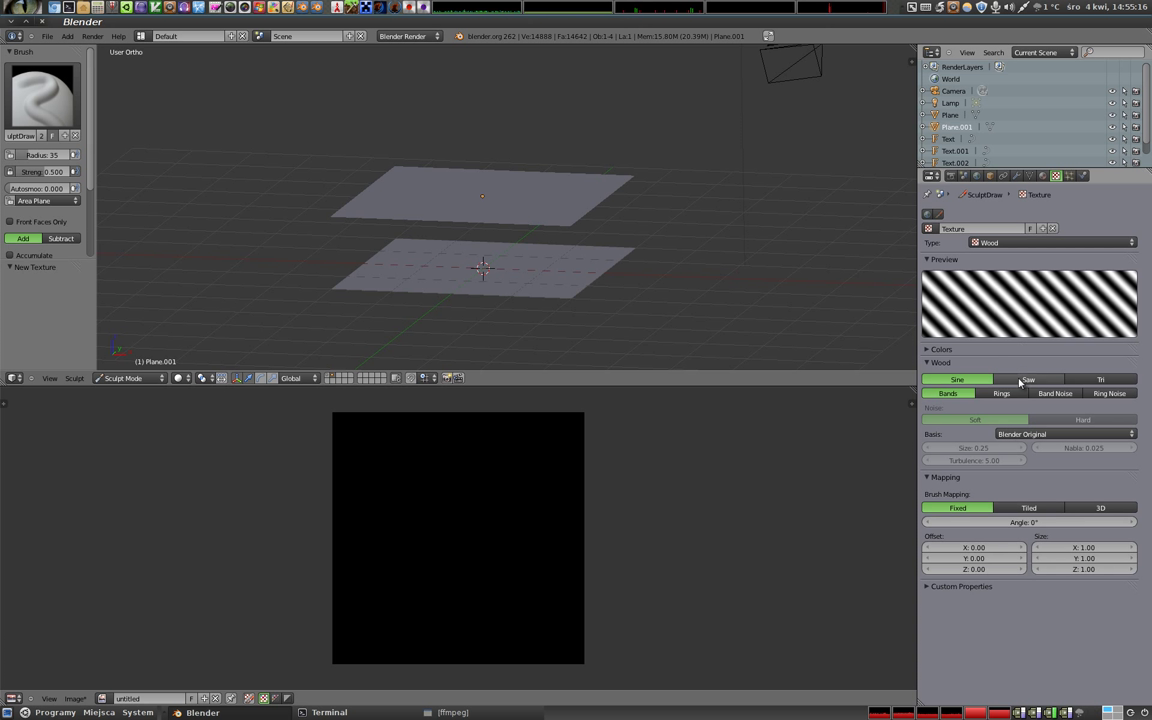
click(1001, 393)
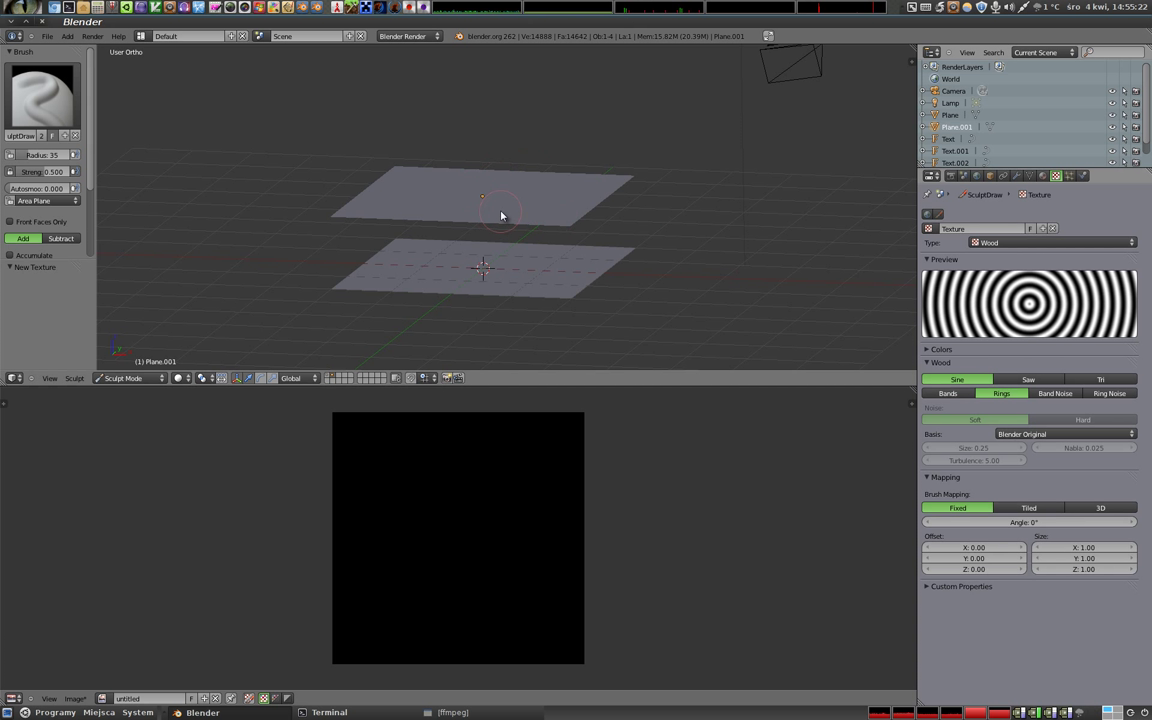
click(125, 378)
Step: In Object Mode, add a Displace modifier to Plane.001 using the ring texture
click(121, 338)
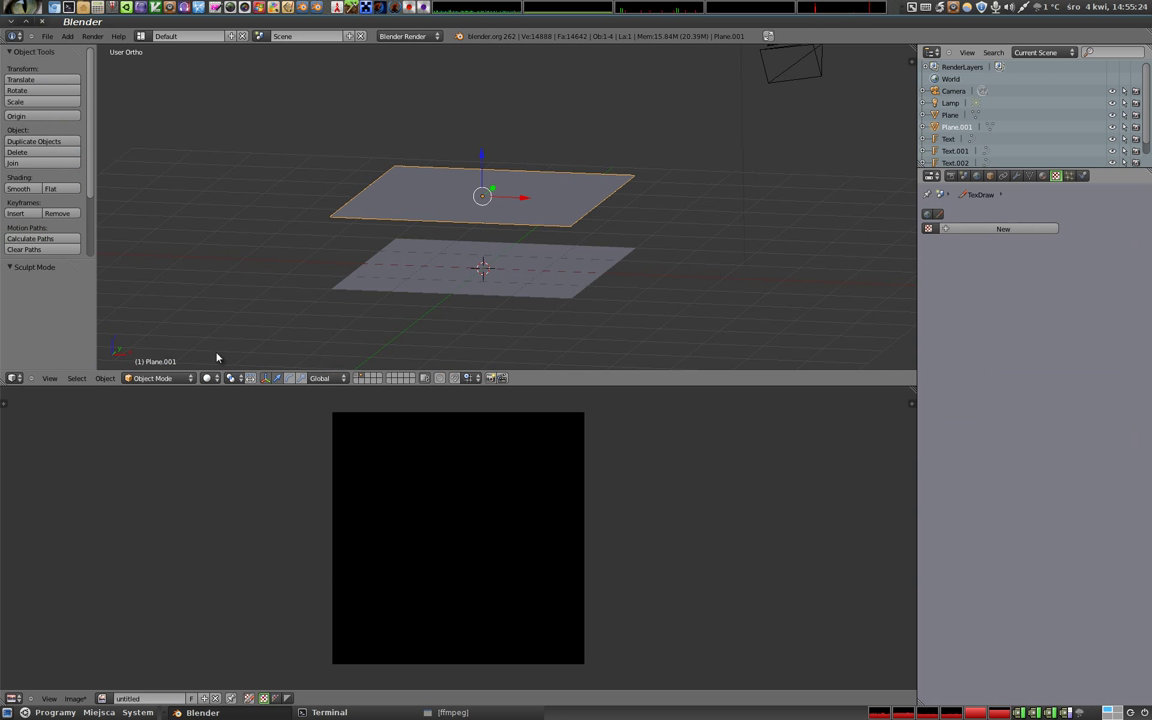
middle_drag(502, 206, 540, 200)
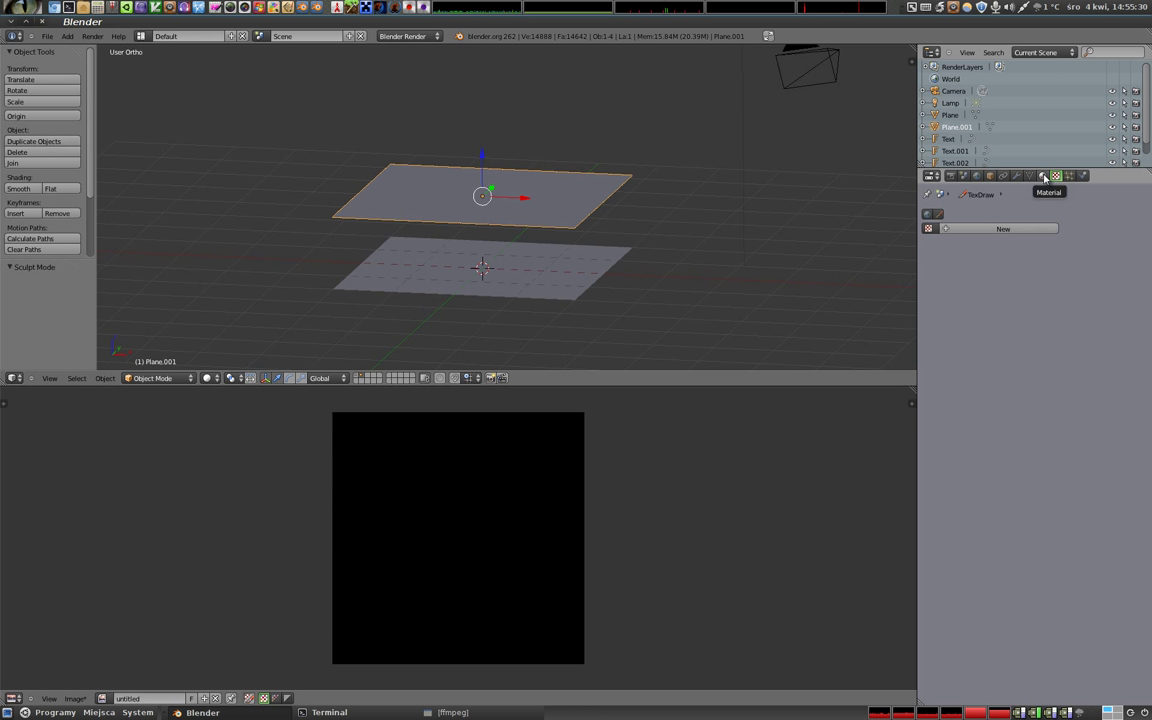
click(1020, 177)
click(1020, 229)
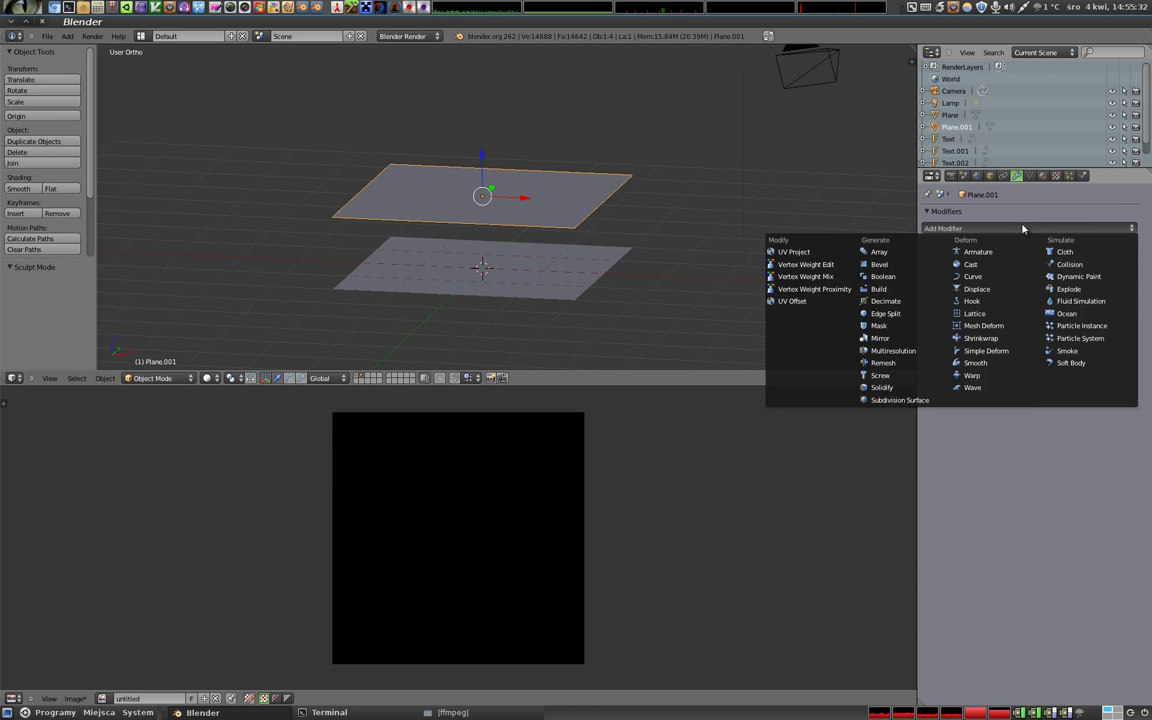
click(991, 293)
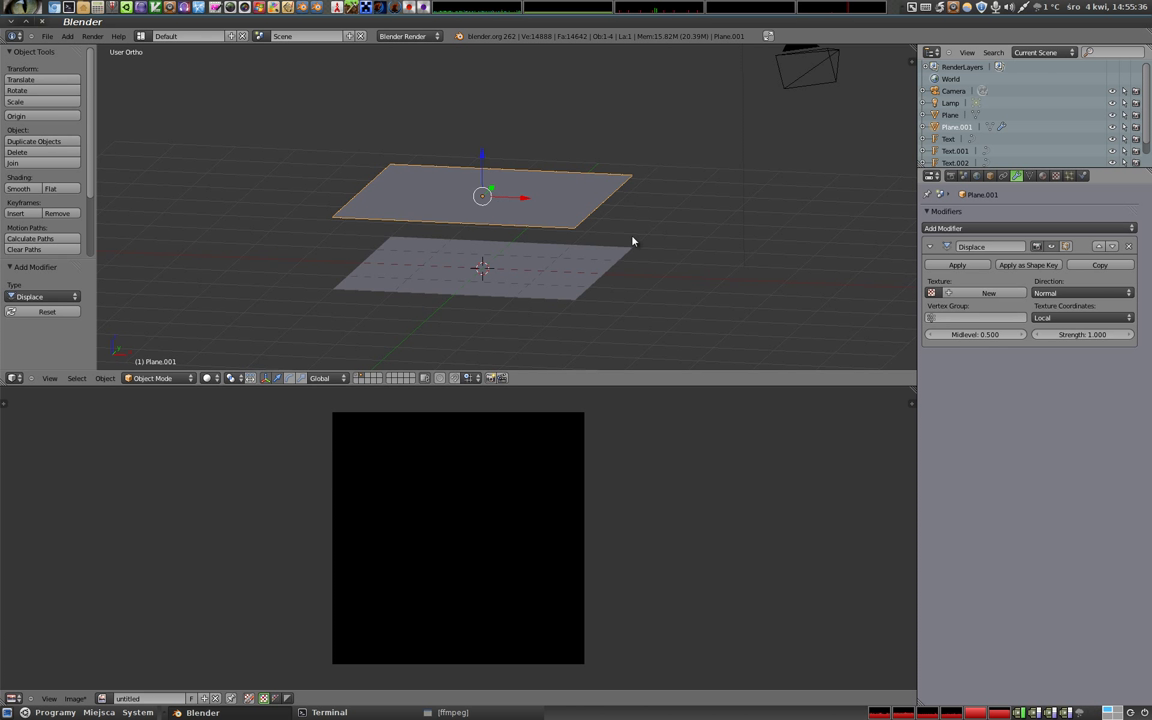
click(932, 293)
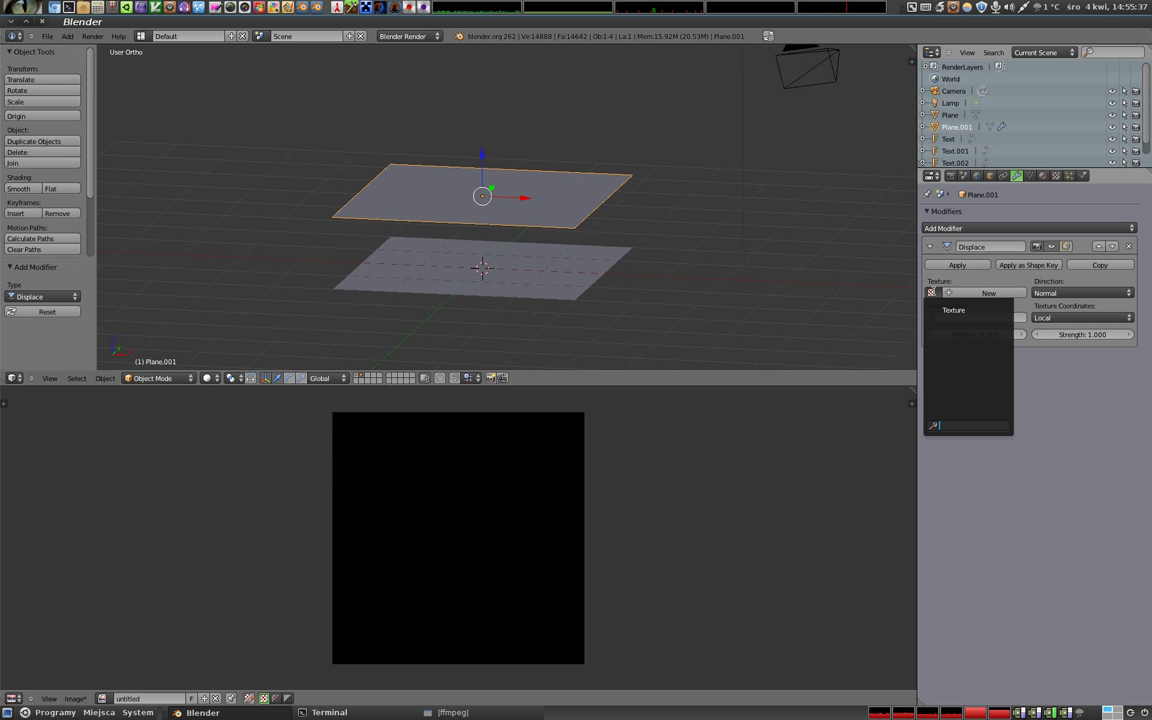
click(946, 309)
mouse_move(505, 199)
middle_down()
mouse_move(498, 263)
mouse_move(500, 198)
mouse_move(517, 165)
mouse_move(440, 137)
mouse_move(489, 267)
mouse_move(463, 152)
mouse_move(472, 156)
middle_up()
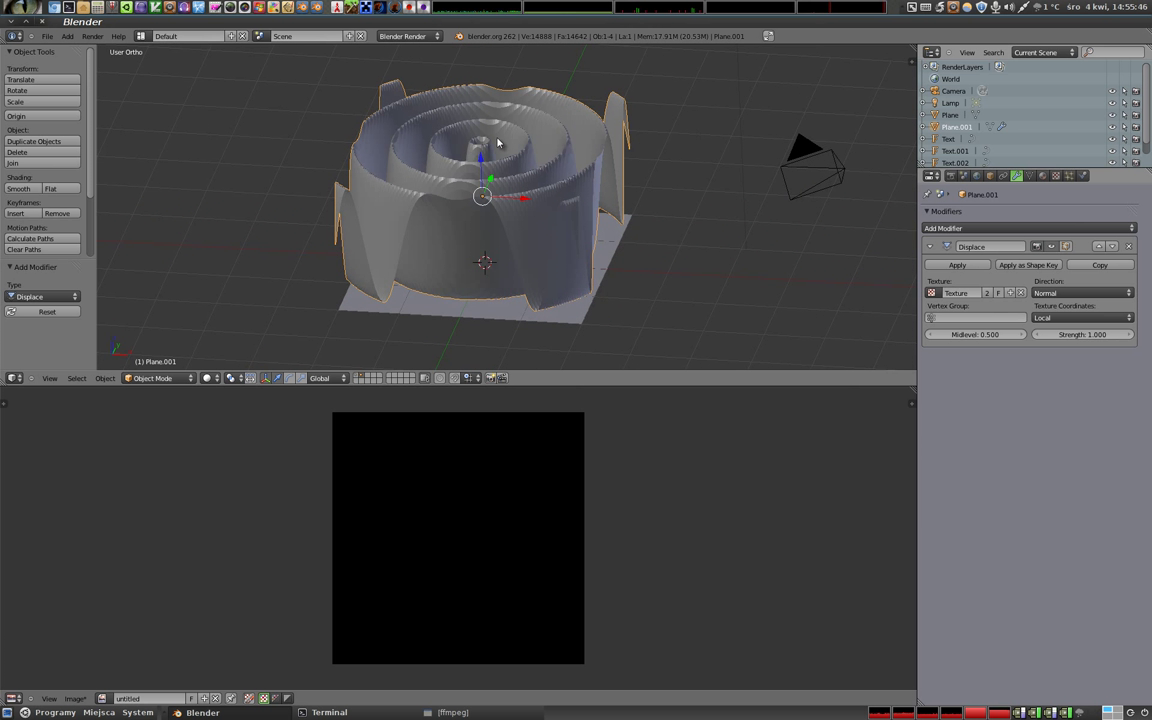
scroll(498, 142, up, 2)
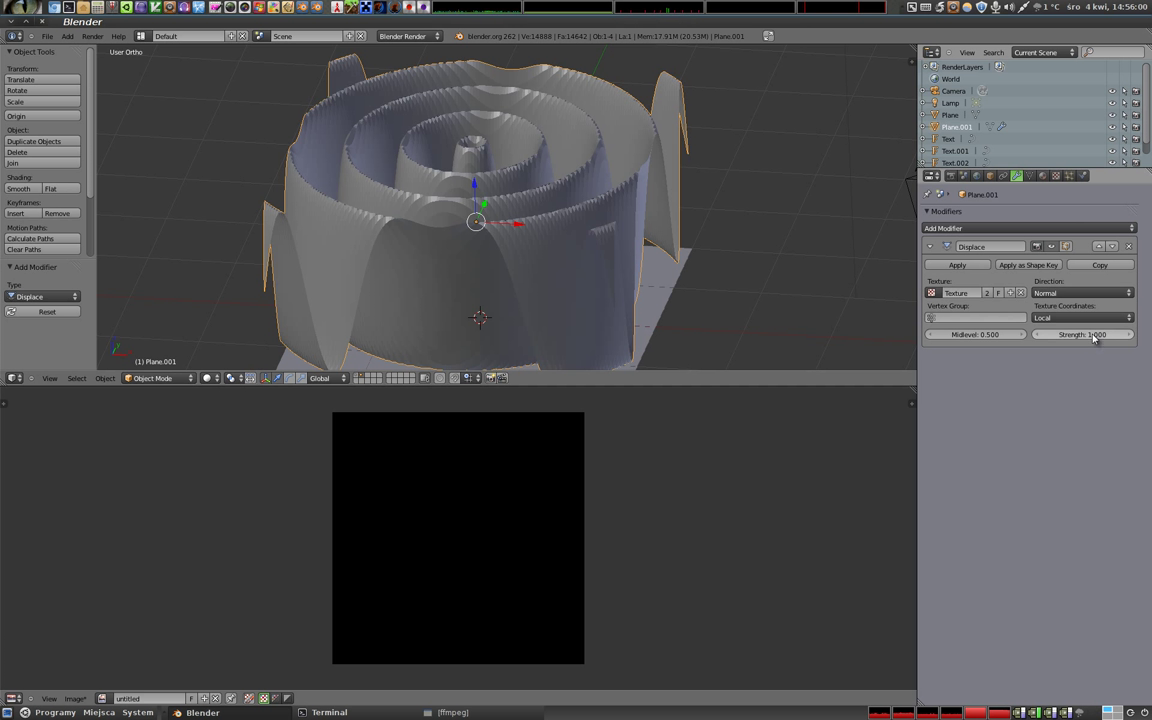
Step: Lower the Displace strength to 0.120 and select the flat lower plane
drag(1093, 334, 1016, 334)
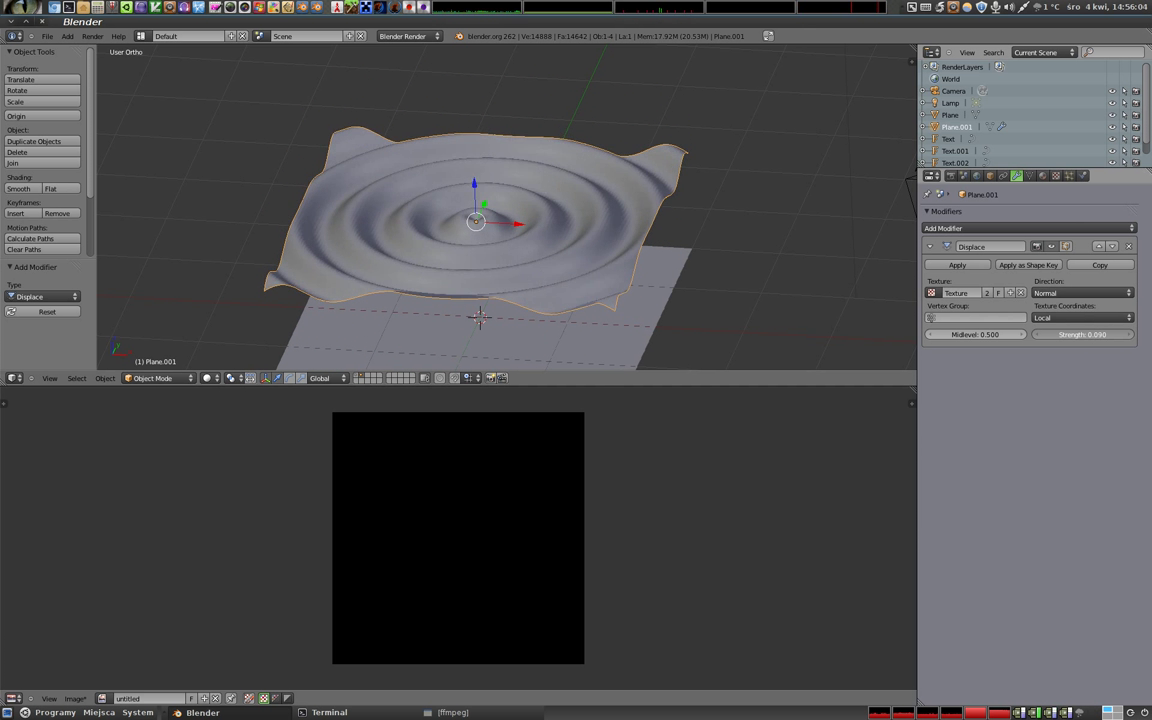
mouse_move(627, 242)
middle_down()
mouse_move(480, 183)
mouse_move(427, 239)
mouse_move(424, 177)
middle_up()
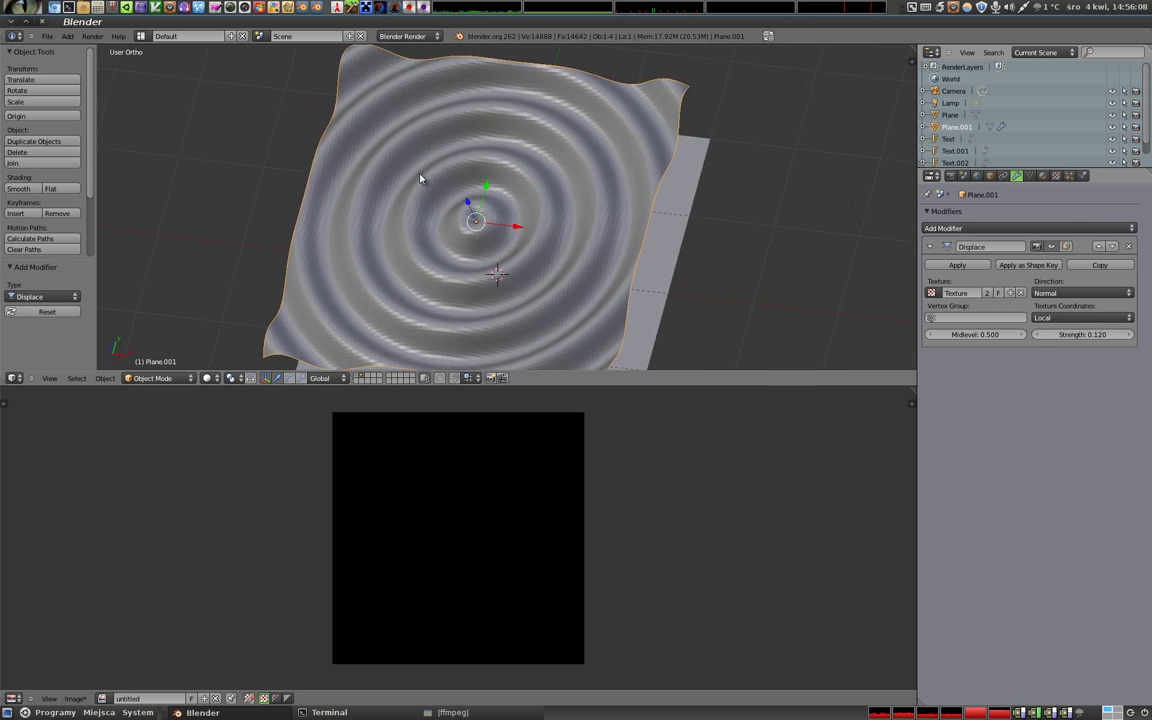
mouse_move(489, 270)
middle_down()
mouse_move(525, 218)
mouse_move(437, 236)
mouse_move(445, 190)
middle_up()
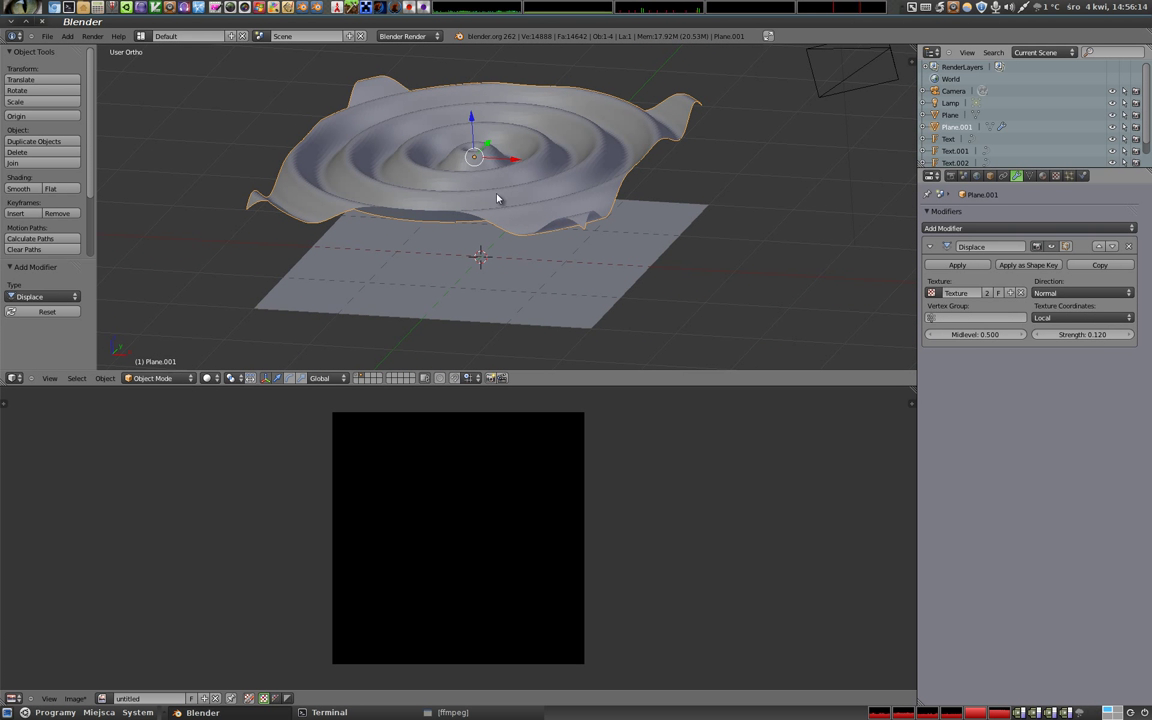
right_click(450, 259)
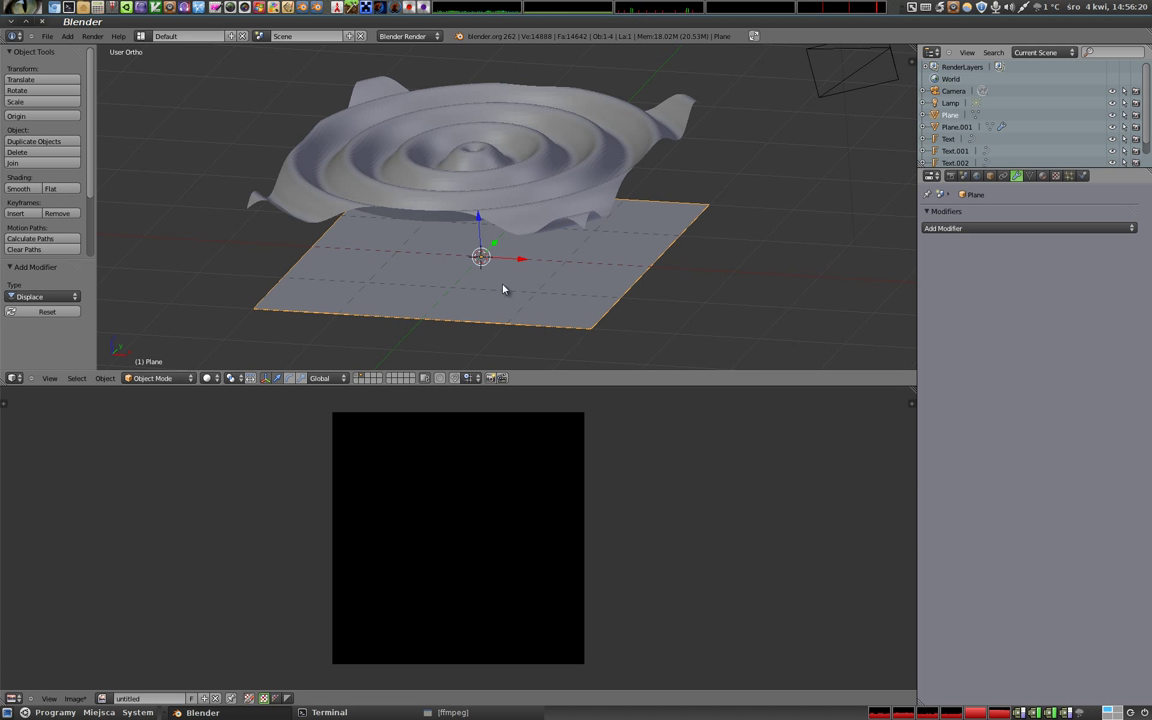
Step: Set Bake Mode to Displacement, select Plane.001 then Plane, and enable Selected to Active
click(951, 175)
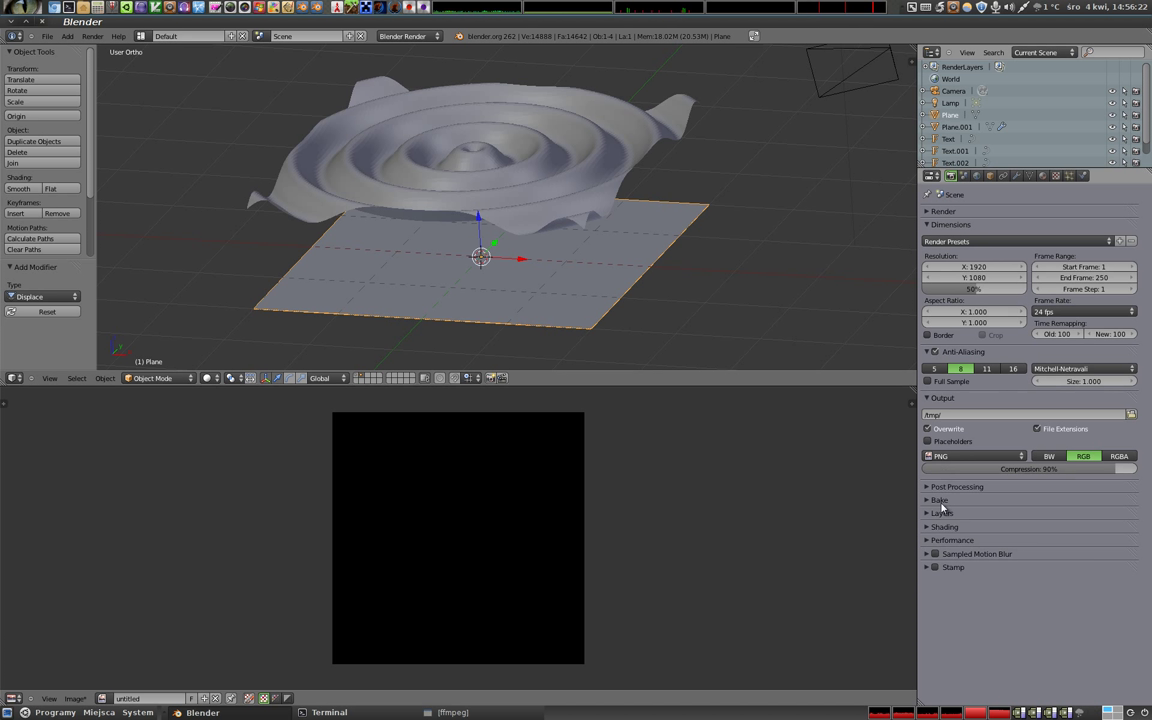
click(940, 500)
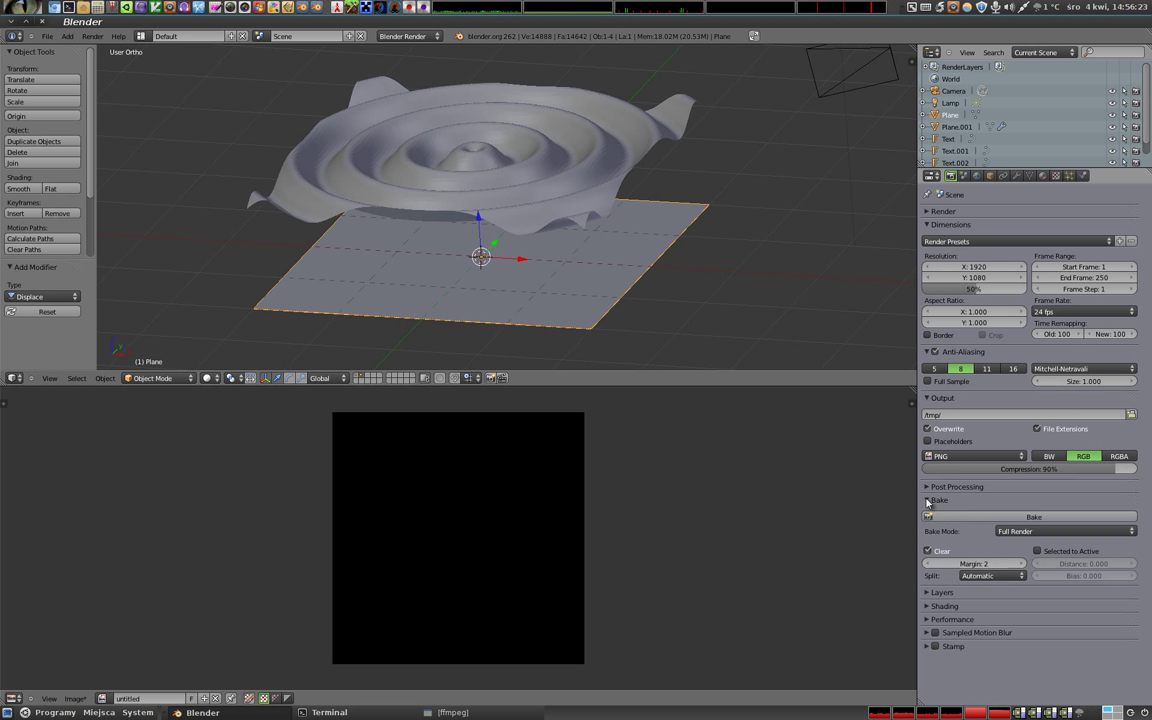
click(1003, 532)
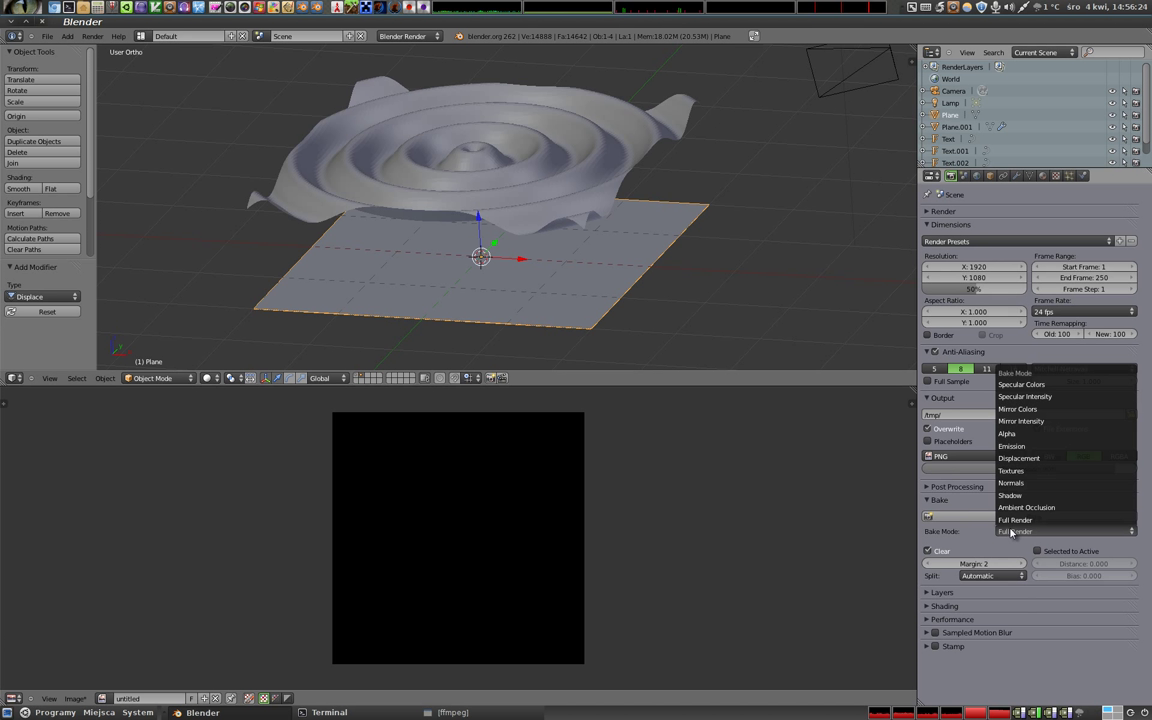
click(1053, 459)
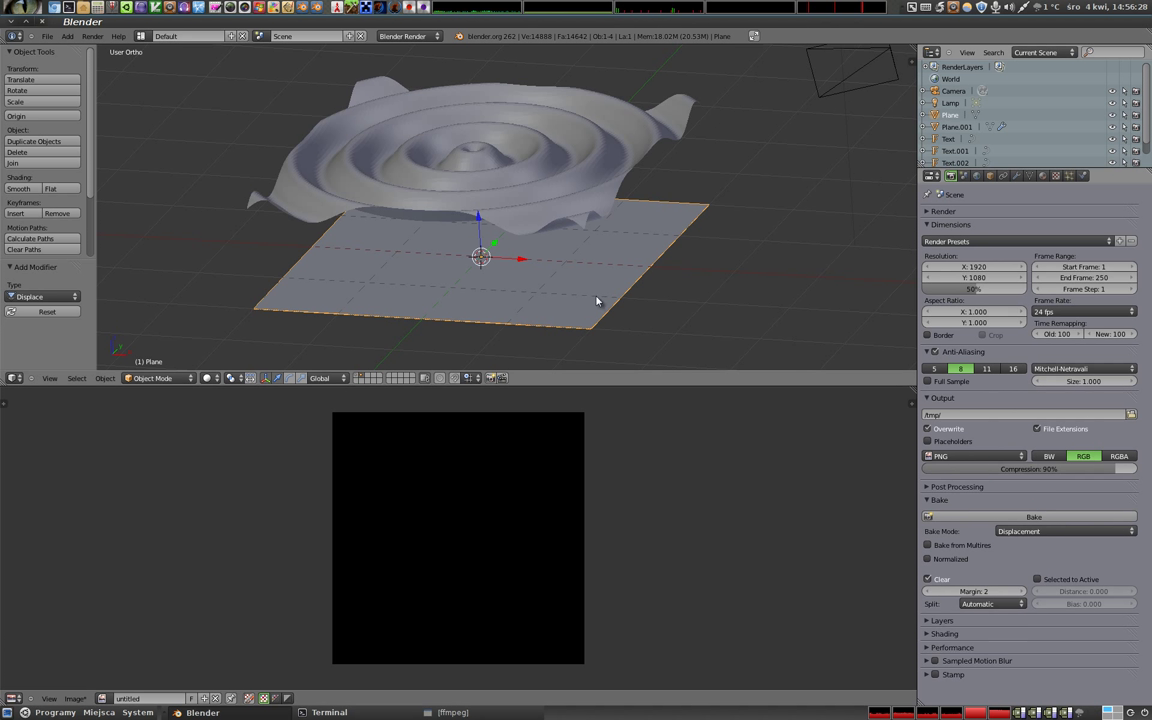
middle_drag(458, 178, 493, 209)
middle_drag(460, 178, 443, 148)
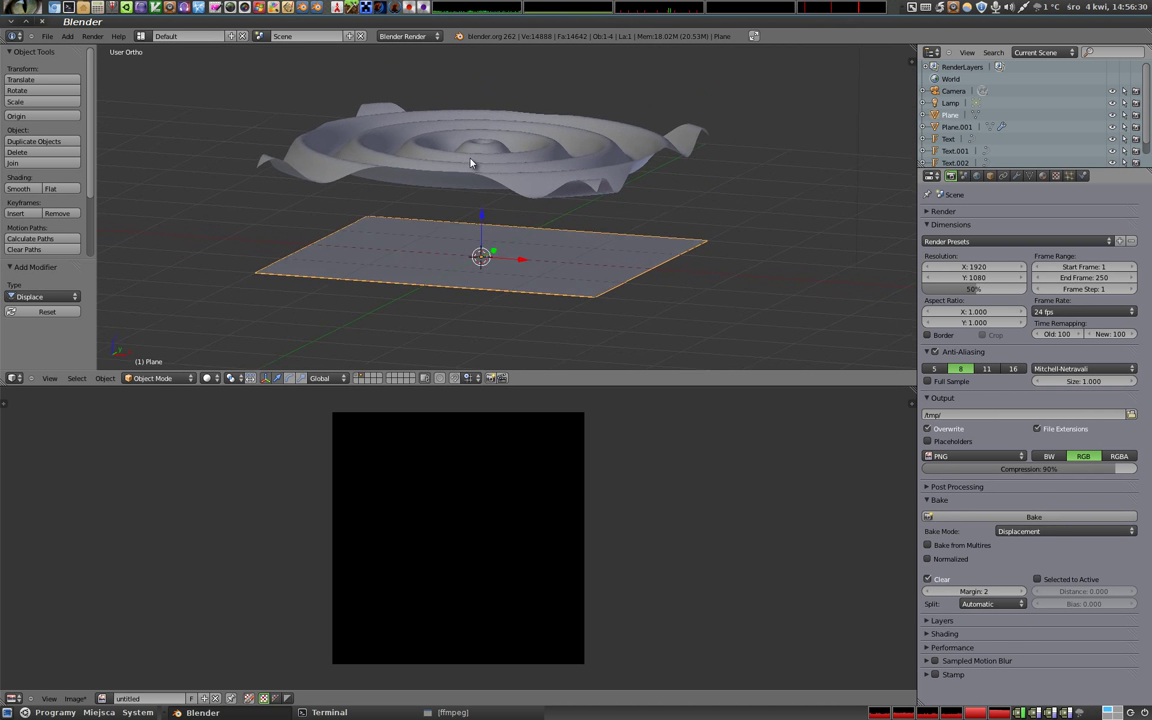
right_click(443, 148)
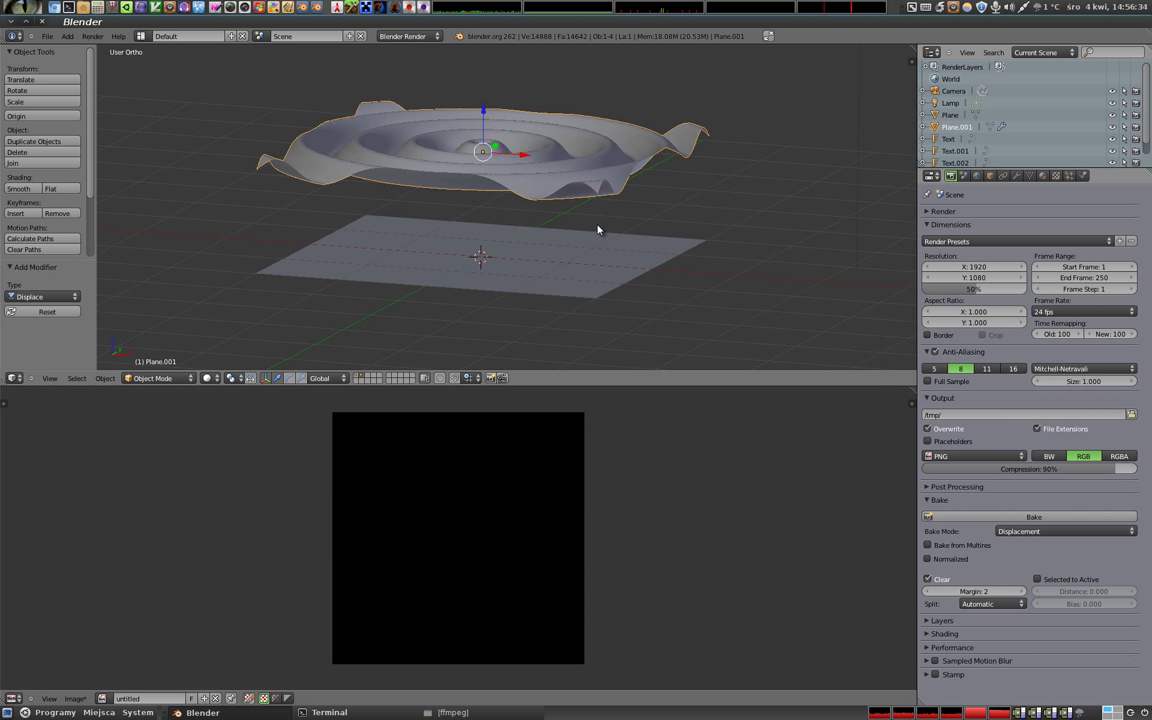
shift+right_click(489, 262)
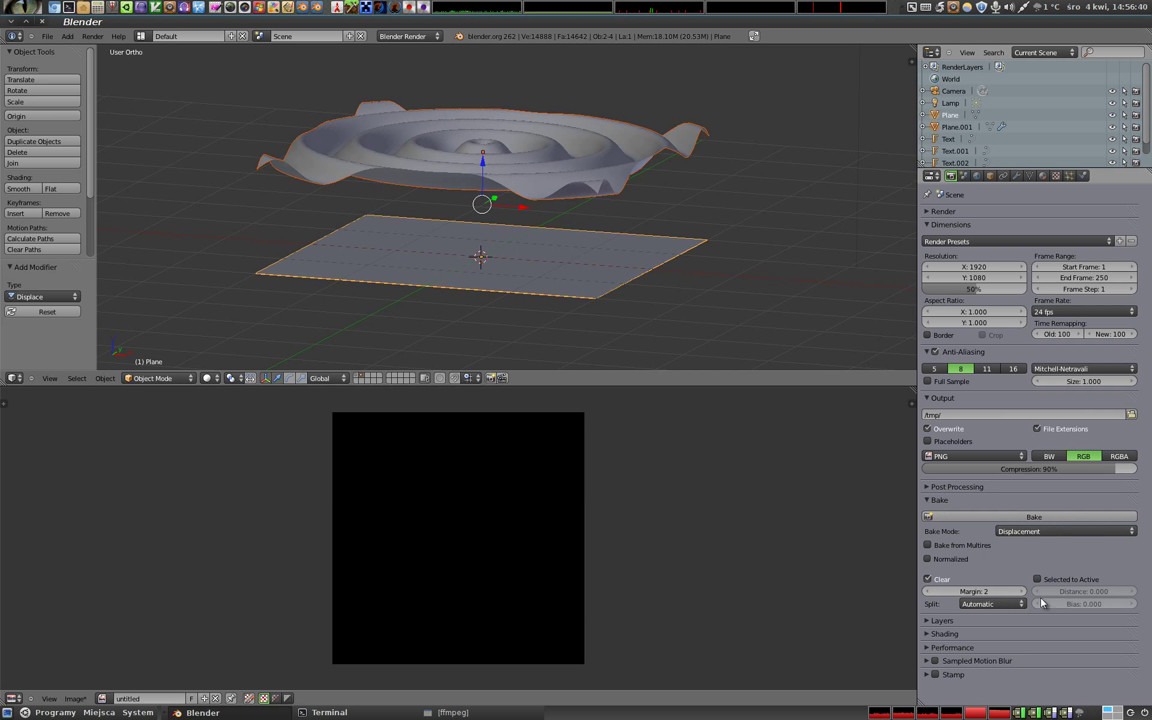
click(1065, 579)
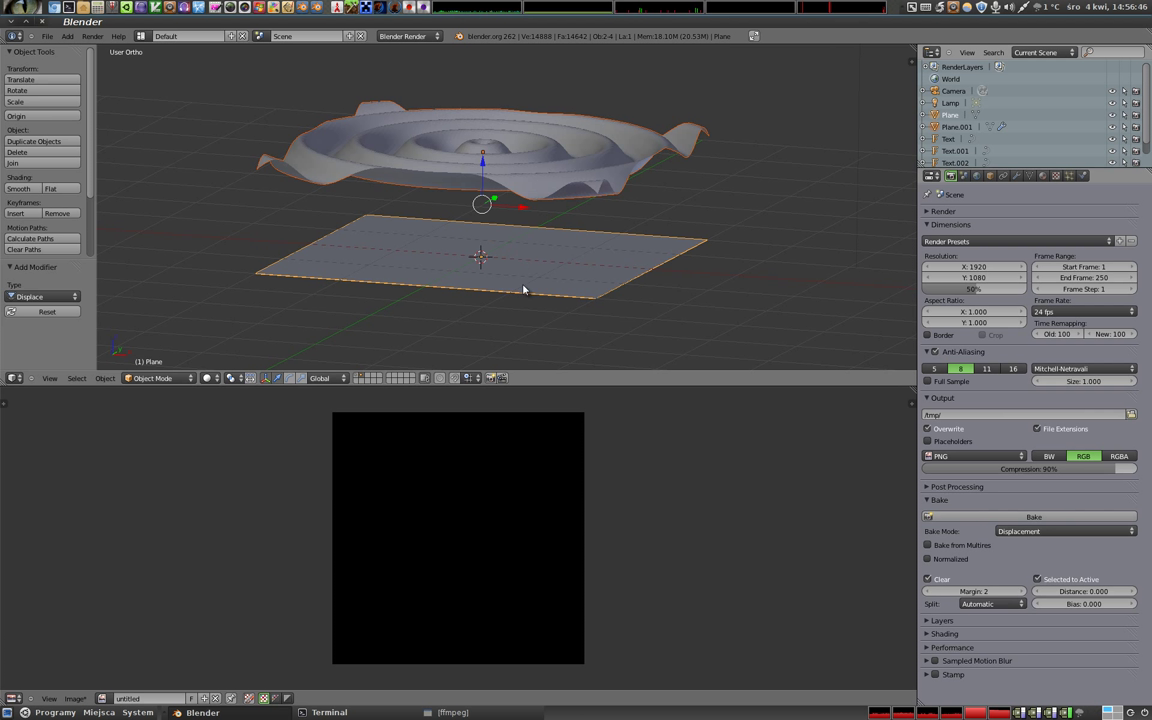
Step: Run a first displacement bake, which leaves a plain white image
click(1034, 516)
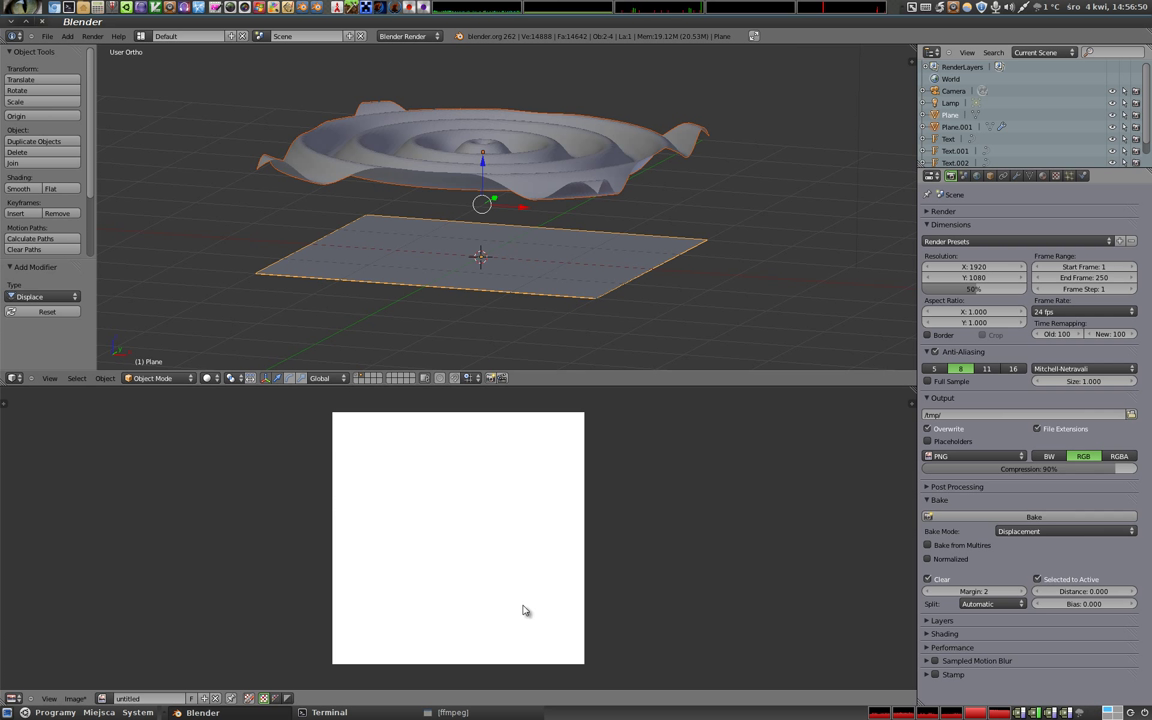
scroll(520, 505, up, 5)
scroll(640, 520, up, 1)
scroll(720, 545, down, 2)
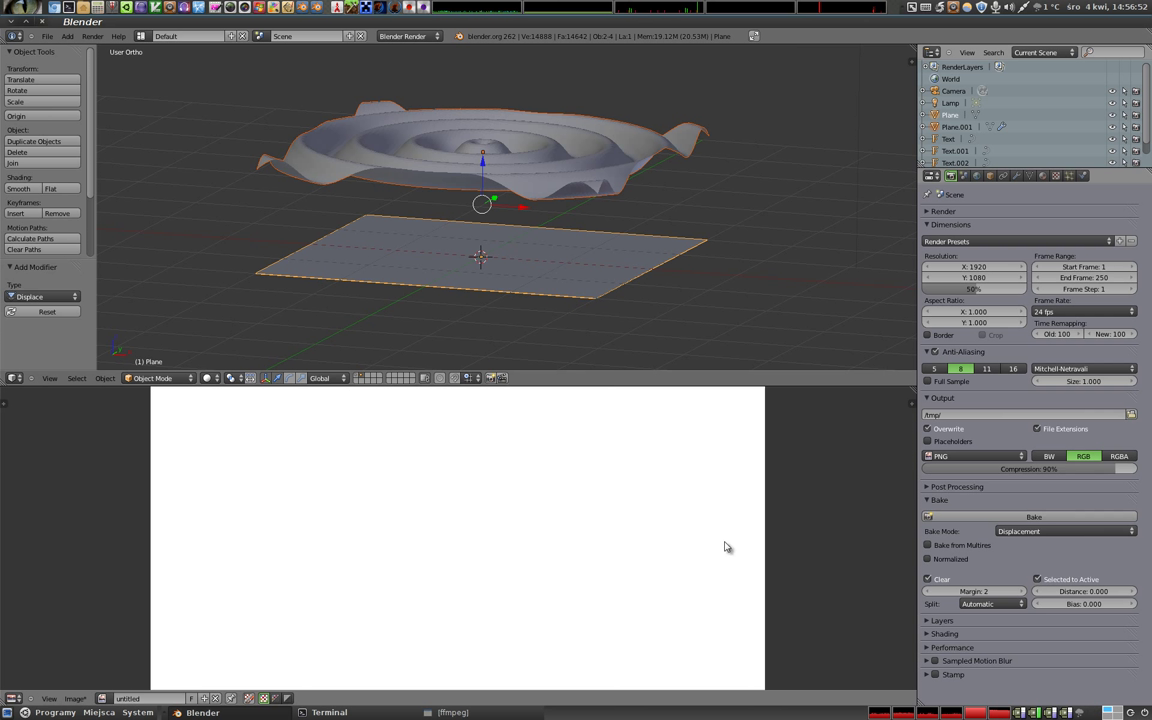
scroll(602, 498, down, 2)
scroll(531, 503, down, 2)
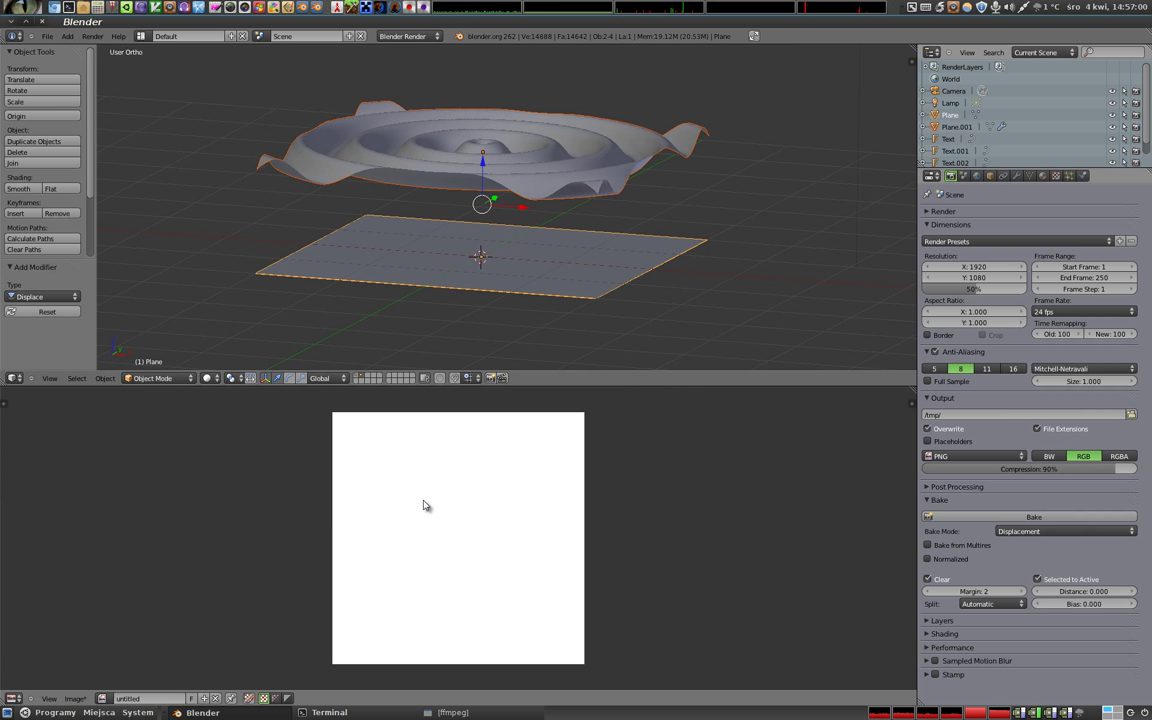
Step: Enable Normalized in the Bake panel and select the wavy Plane.001
click(939, 564)
scroll(465, 535, up, 5)
scroll(465, 535, down, 3)
scroll(465, 537, down, 2)
scroll(465, 537, down, 1)
scroll(463, 535, up, 1)
right_click(490, 175)
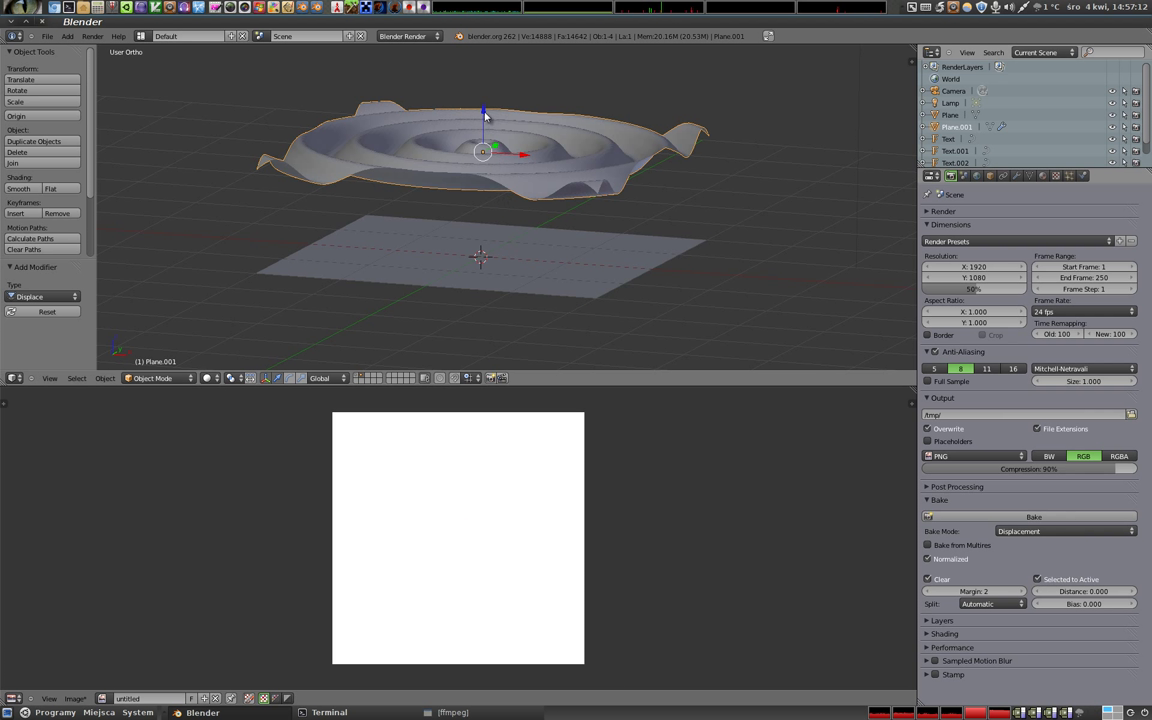
Step: Move Plane.001 down along Z onto the flat Plane, select Plane, and bake the rings
drag(485, 116, 474, 224)
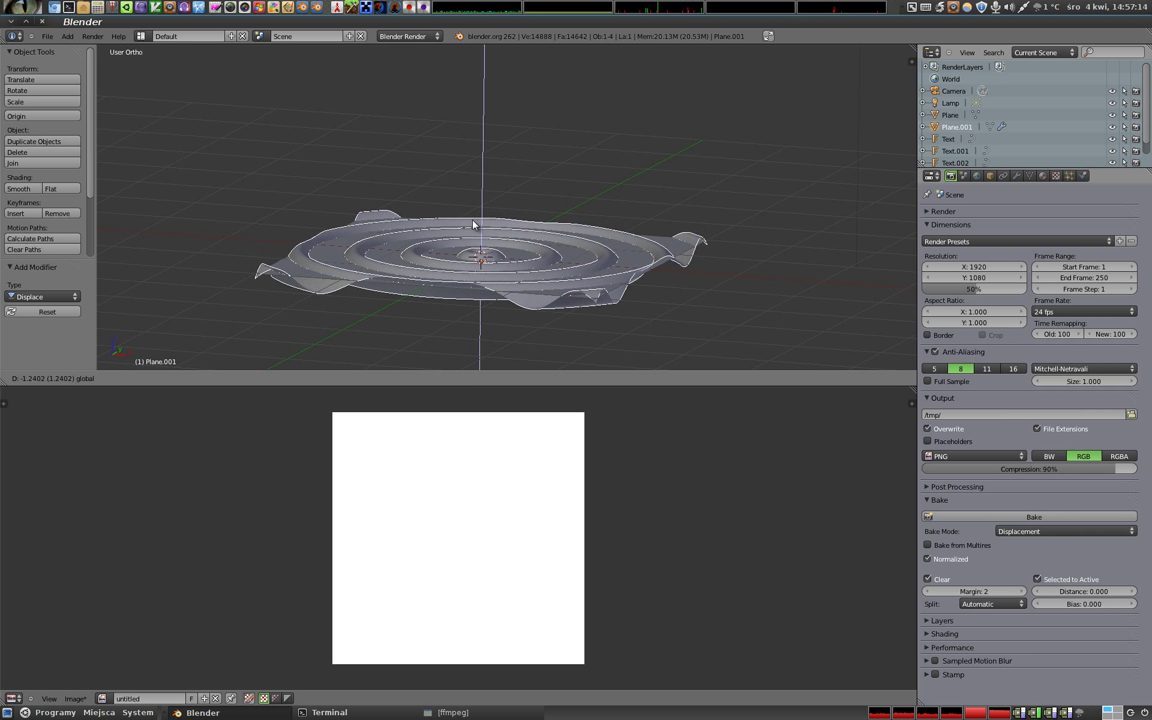
drag(474, 224, 480, 222)
right_click(662, 268)
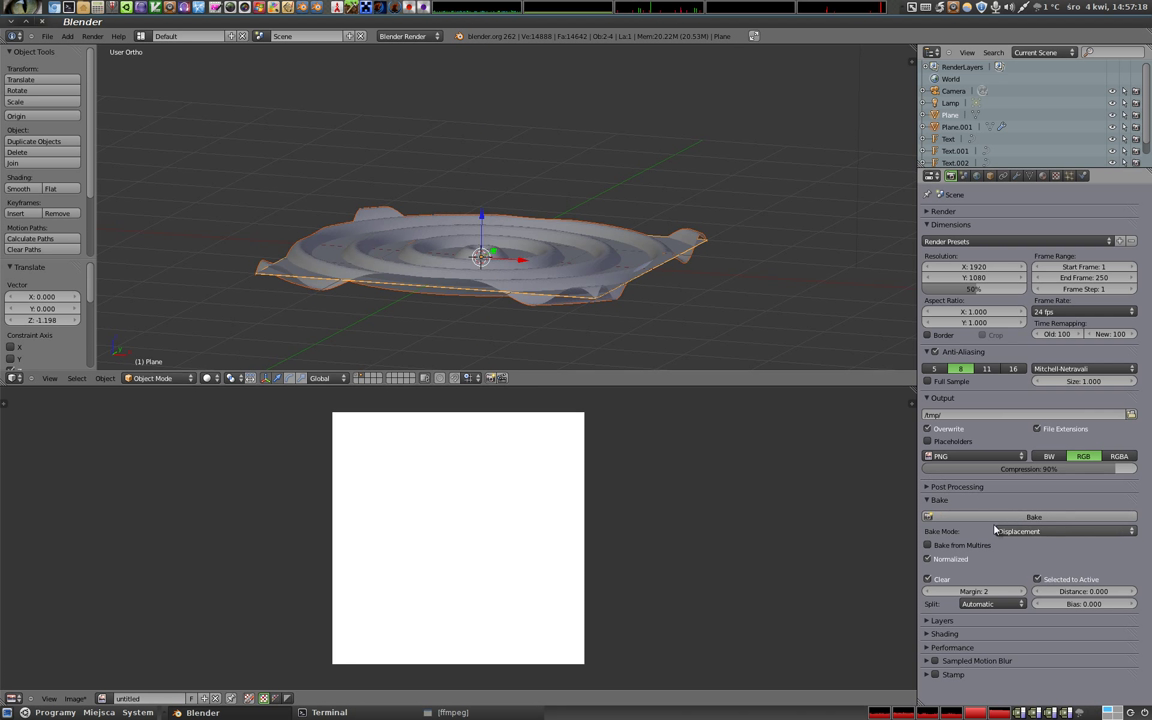
mouse_move(527, 226)
middle_down()
mouse_move(398, 231)
mouse_move(416, 195)
mouse_move(415, 105)
middle_up()
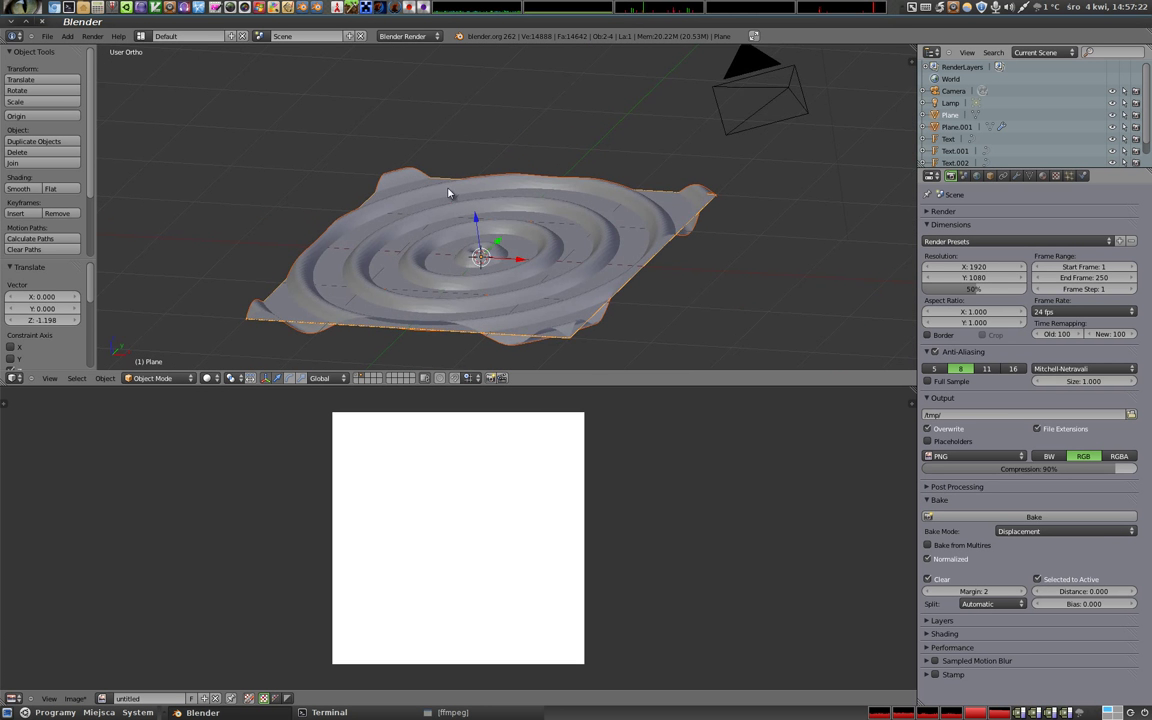
middle_drag(448, 193, 457, 180)
click(1020, 518)
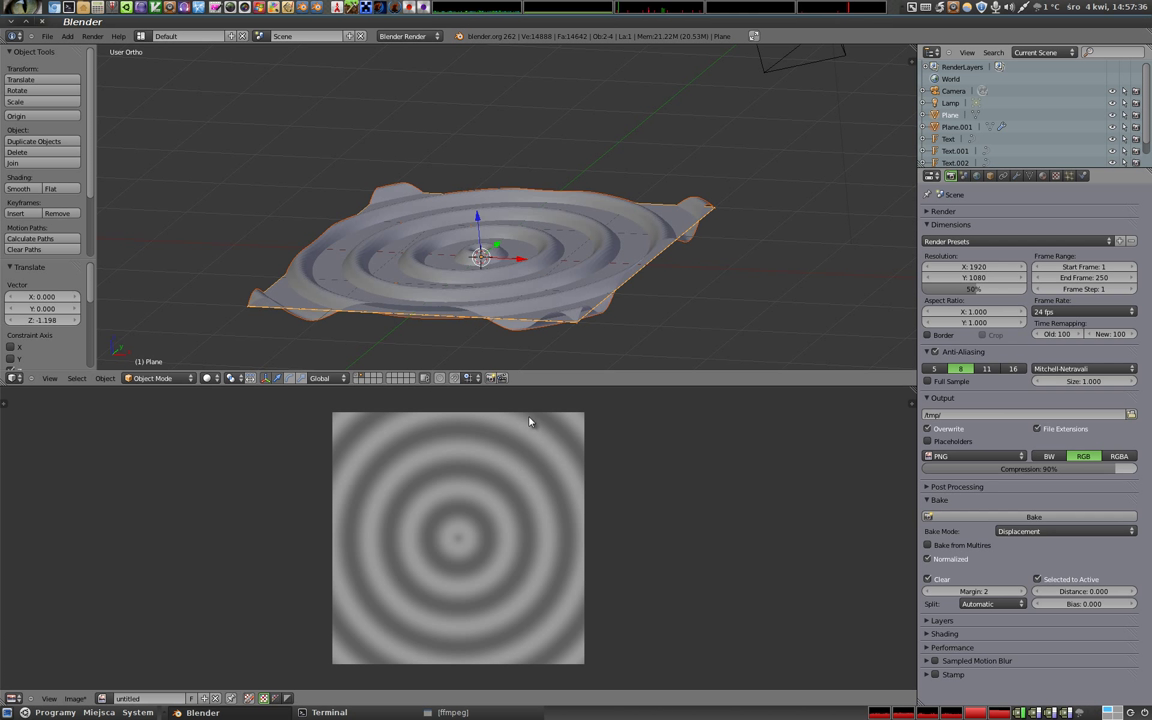
right_click(612, 258)
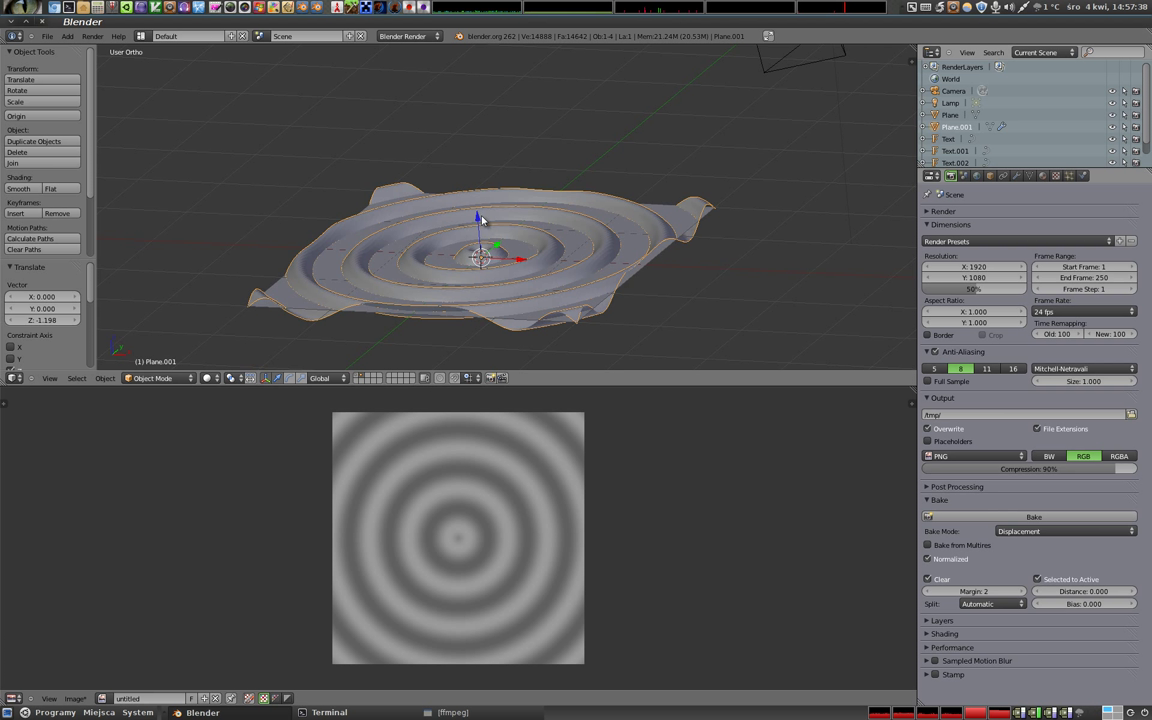
Step: Lower the wavy ring mesh 1.120 below the flat plane, then leave only the flat plane selected
key(g)
key(z)
click(440, 295)
shift+right_click(570, 265)
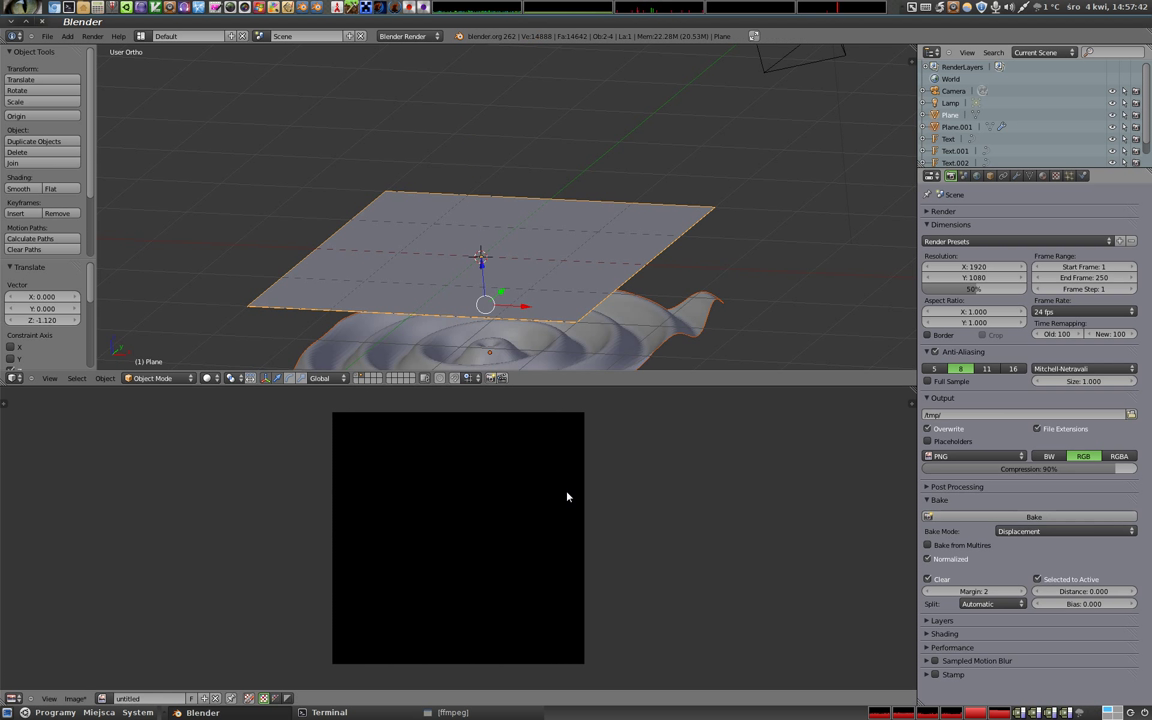
shift+middle_drag(491, 269, 508, 184)
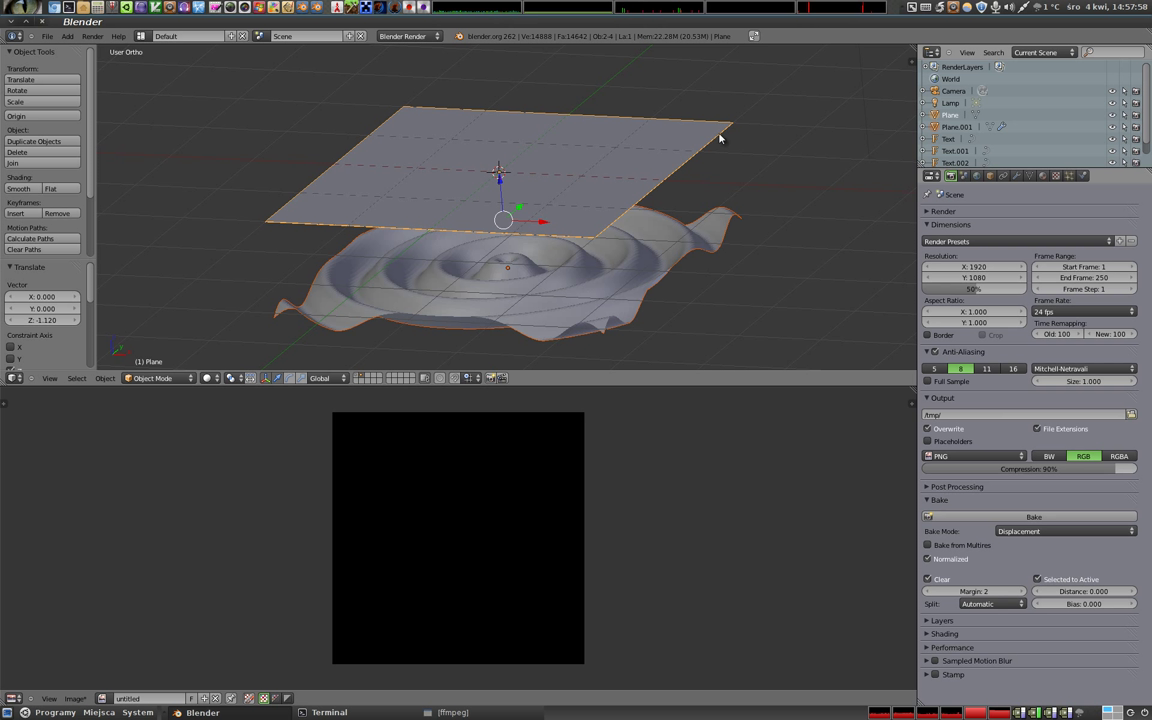
right_click(630, 126)
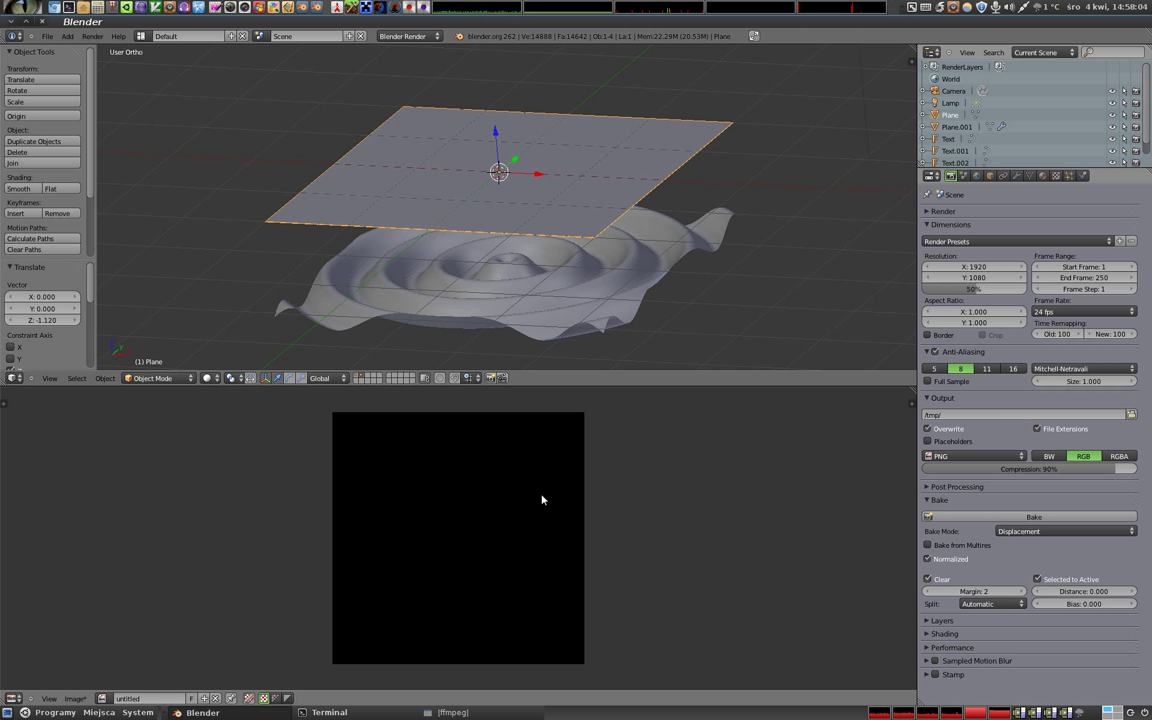
Step: Raise the wavy ring mesh back through the flat plane and rebake the ring image
right_click(445, 244)
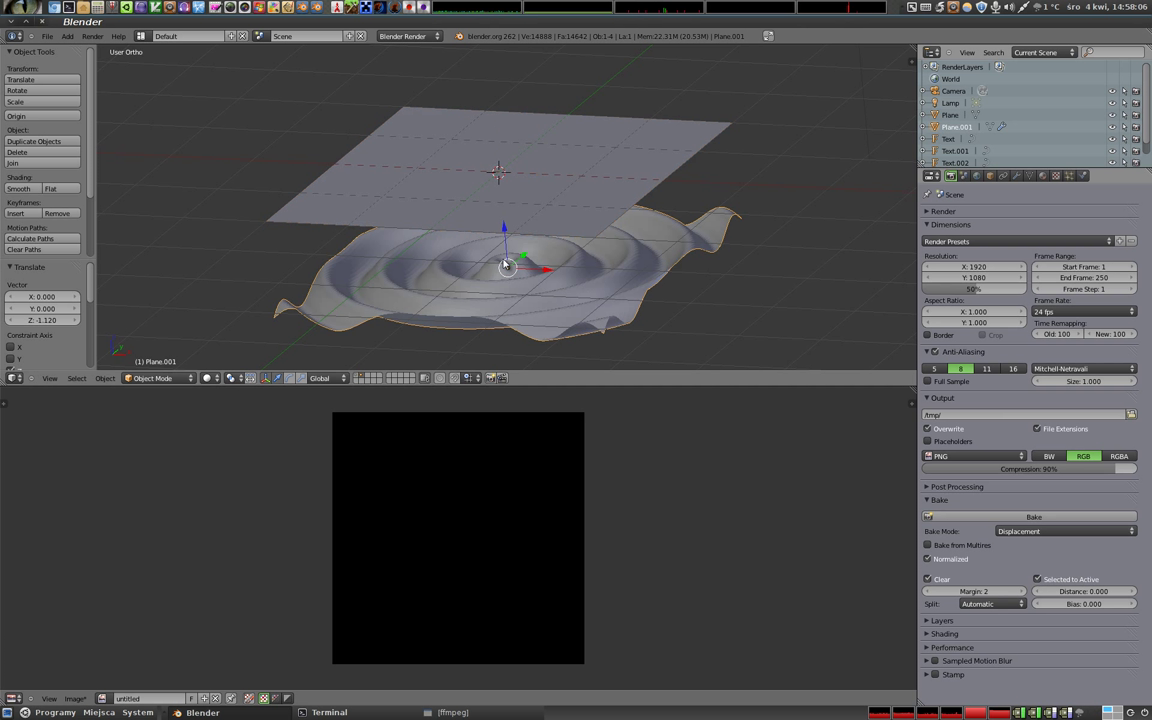
key(g)
key(z)
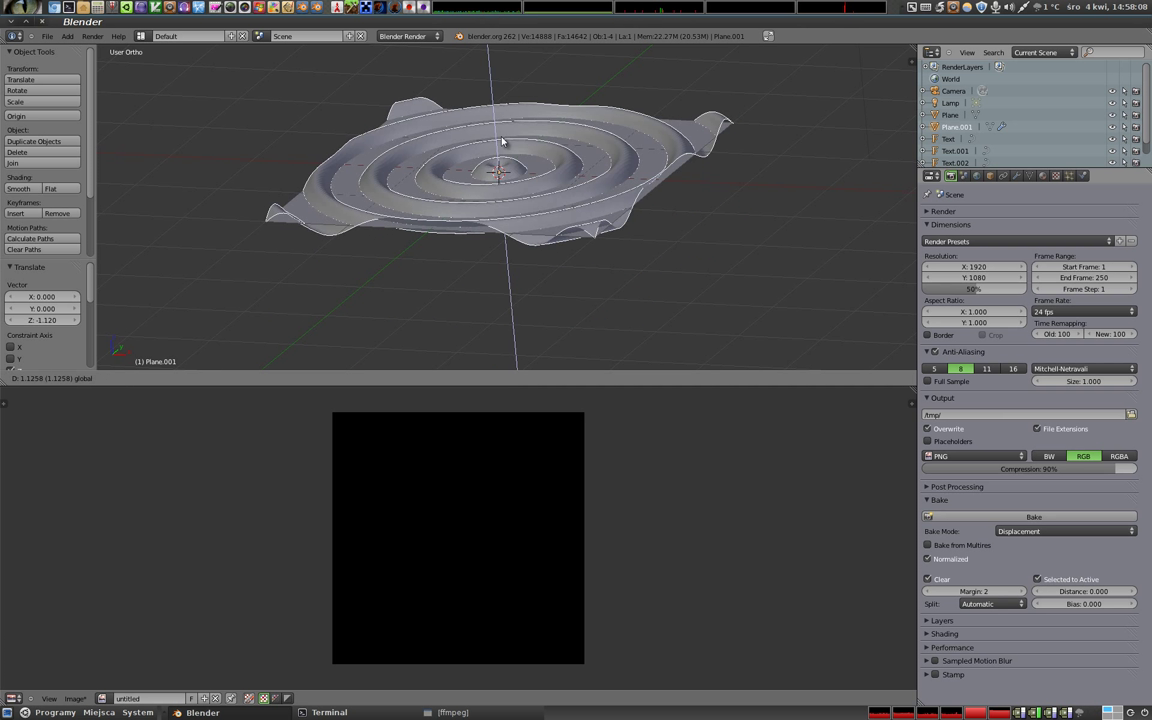
click(502, 141)
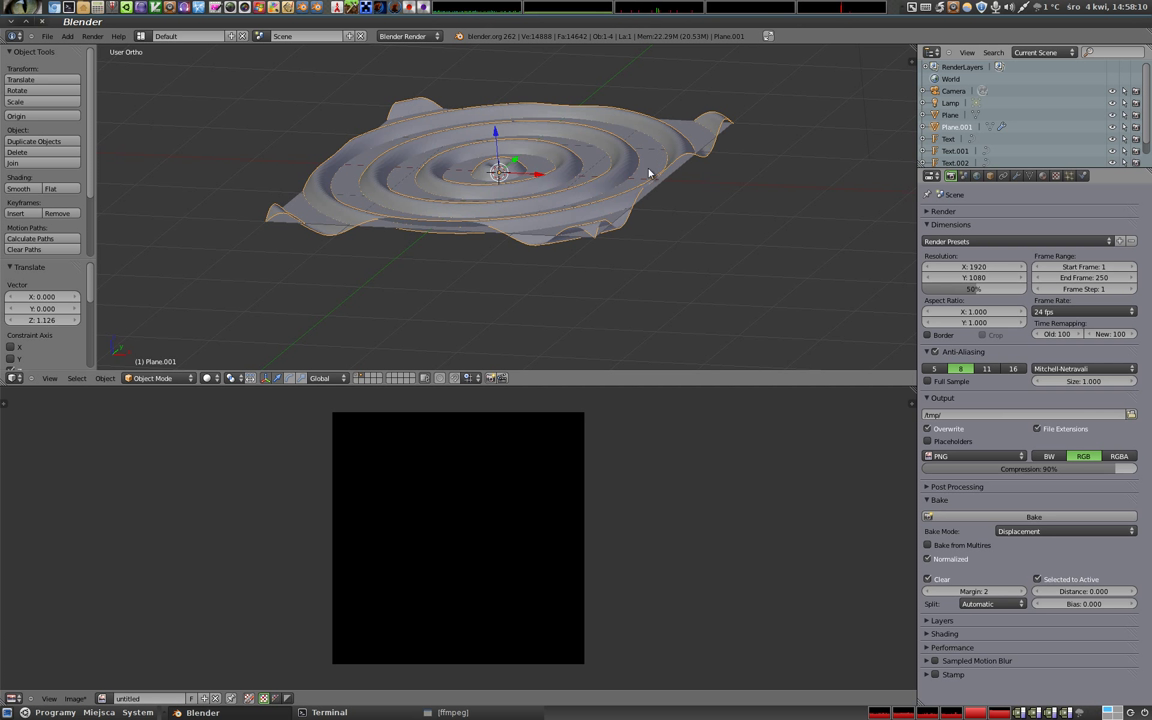
right_click(652, 196)
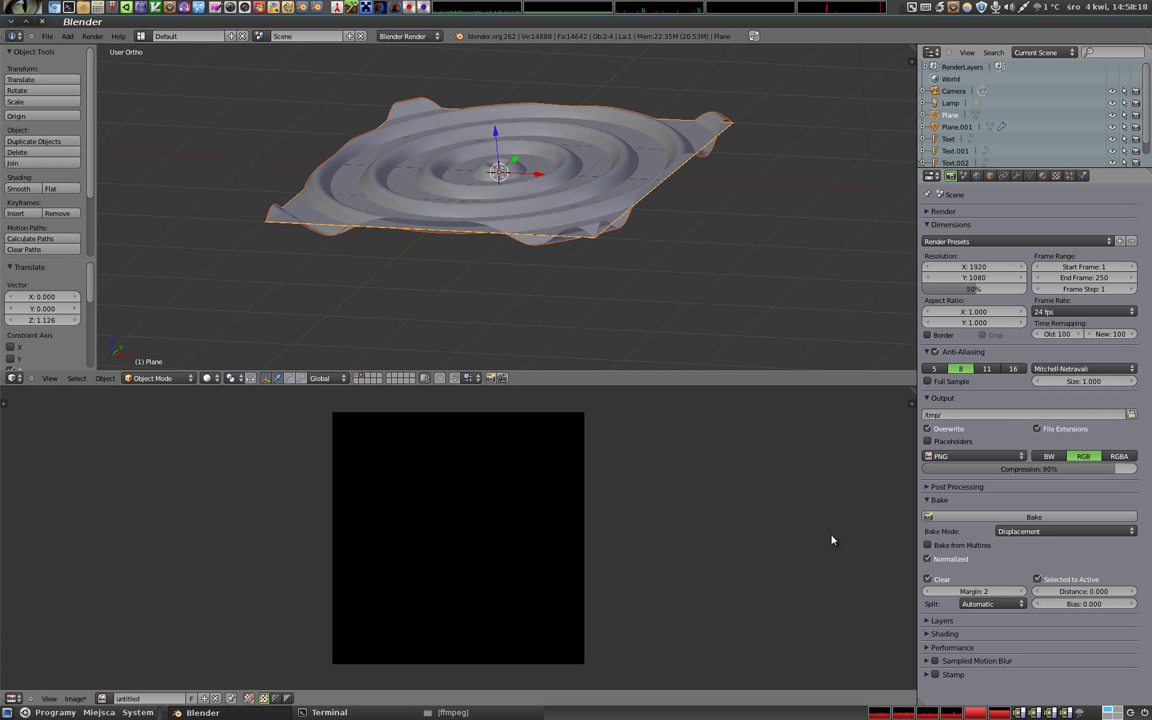
click(985, 516)
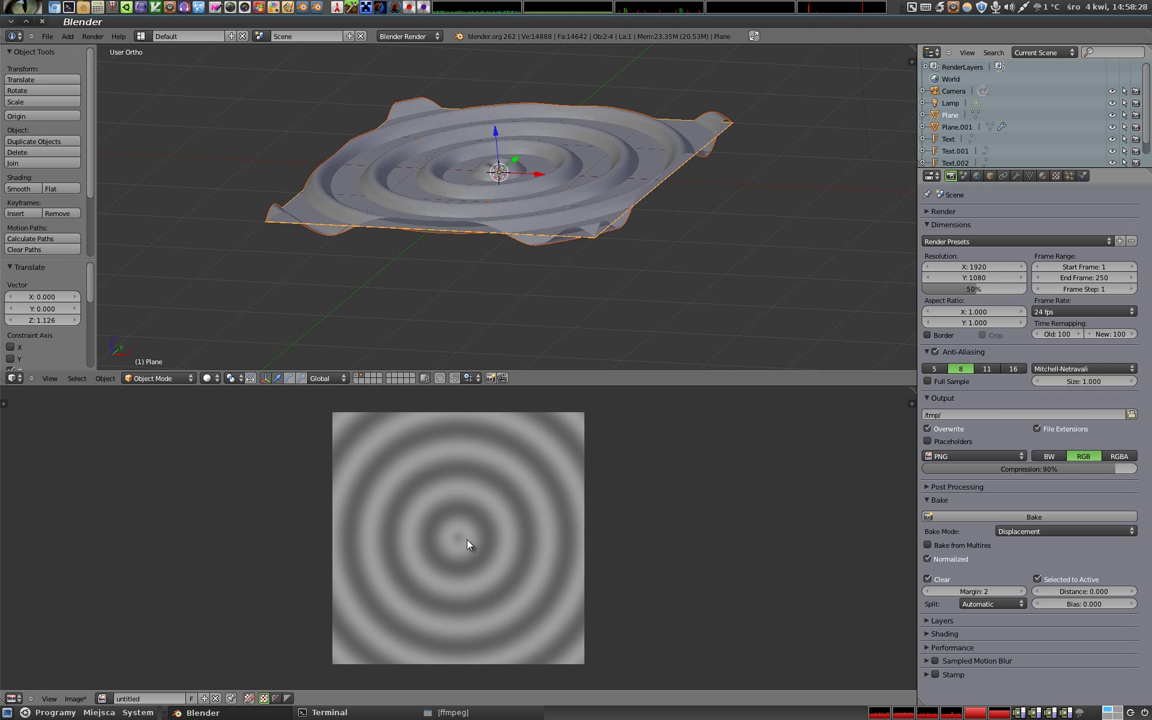
Step: Shift the wavy ring mesh -4.33 along X beside the plane and reselect the flat plane
middle_drag(558, 118, 666, 135)
right_click(668, 148)
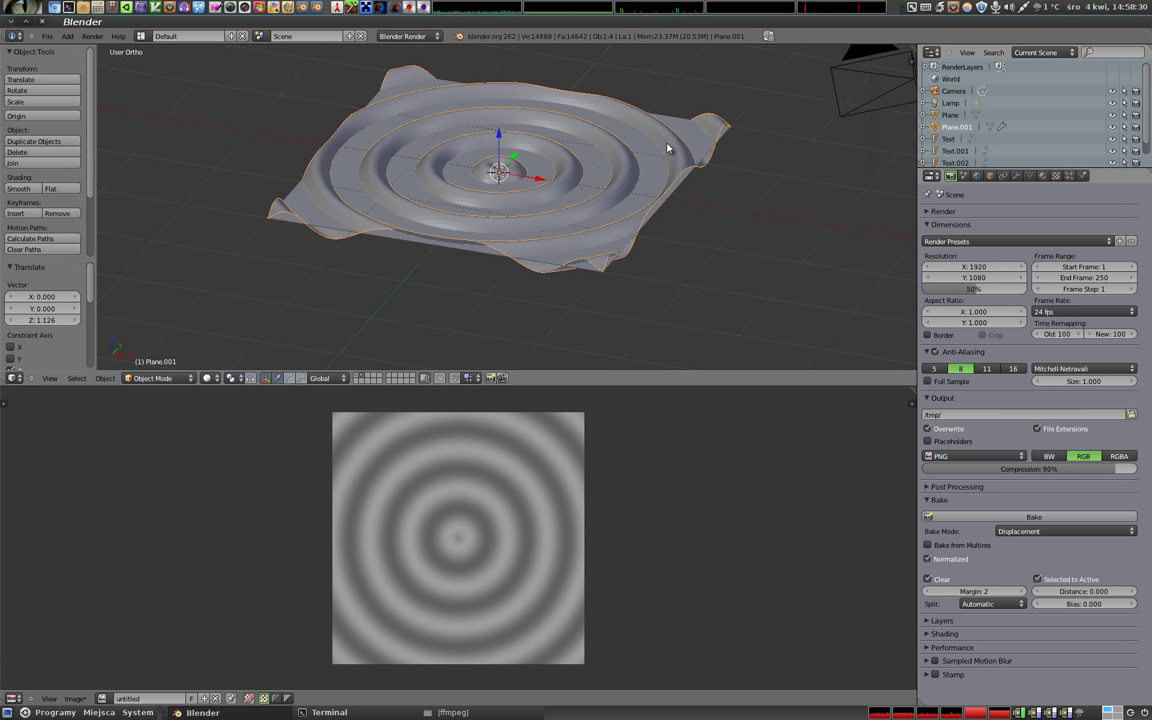
key(g)
key(x)
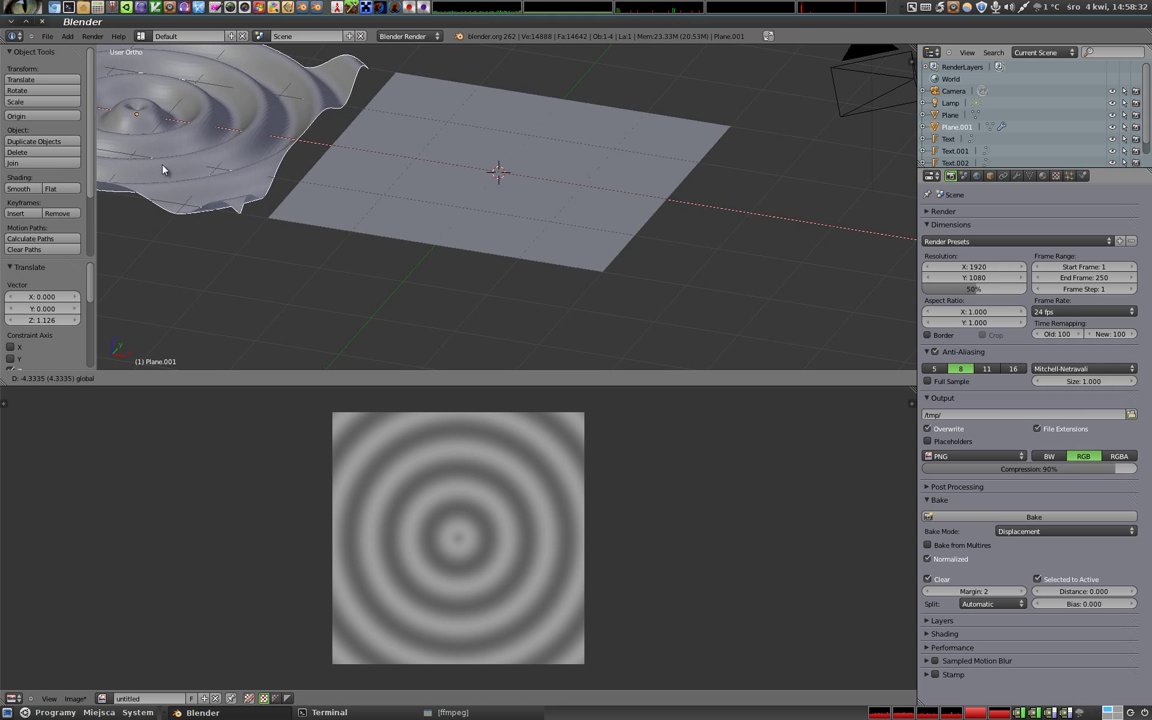
click(146, 148)
right_click(519, 172)
shift+middle_drag(463, 172, 591, 224)
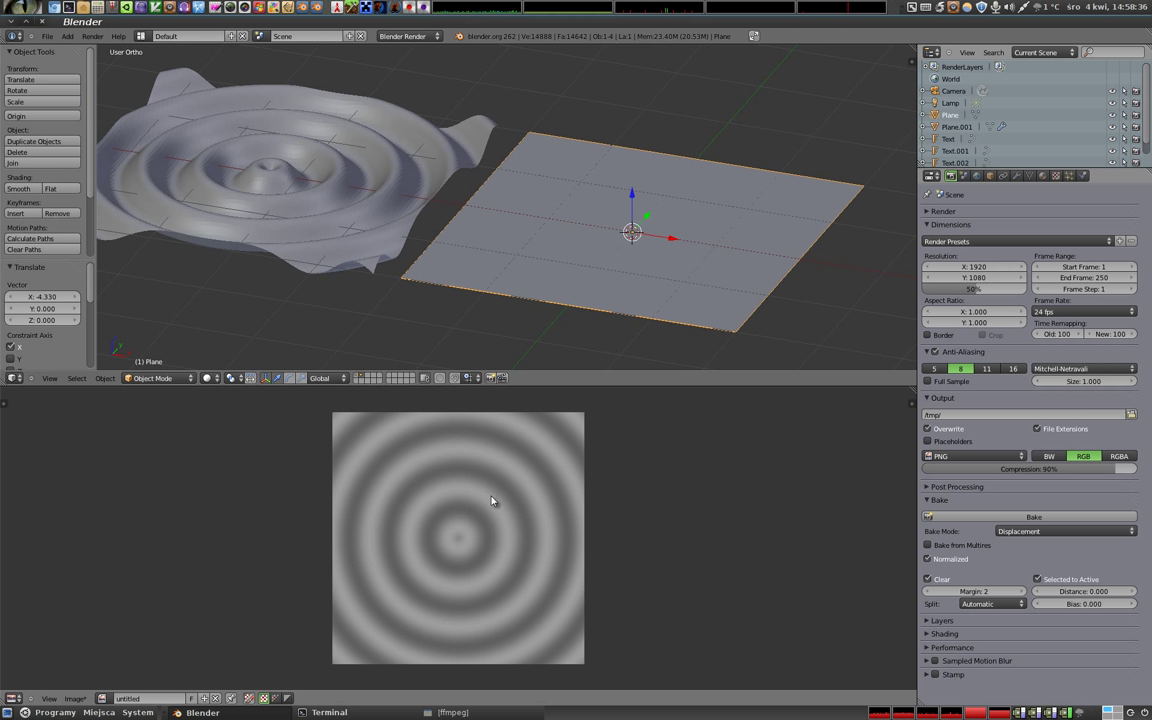
Step: Subdivide the flat plane six times in Edit Mode to 4,096 faces, then return to Object Mode
mouse_move(575, 201)
middle_down()
mouse_move(535, 159)
mouse_move(603, 224)
middle_up()
key(Tab)
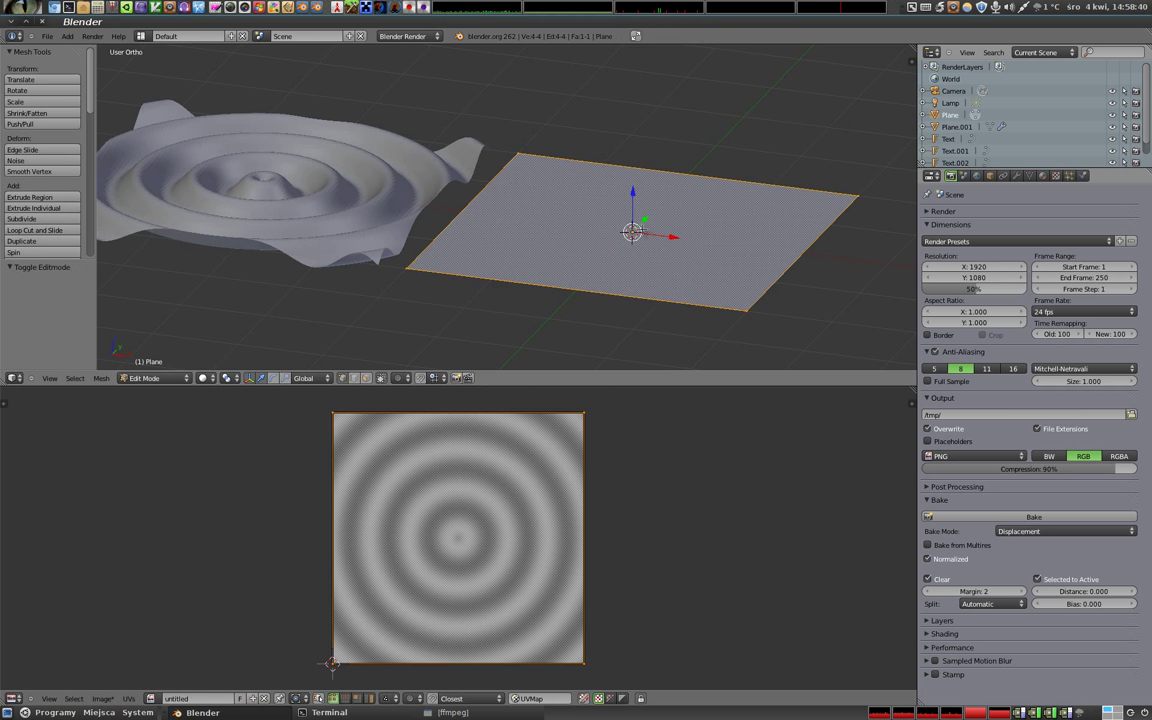
key(w)
click(648, 233)
key(shift+r)
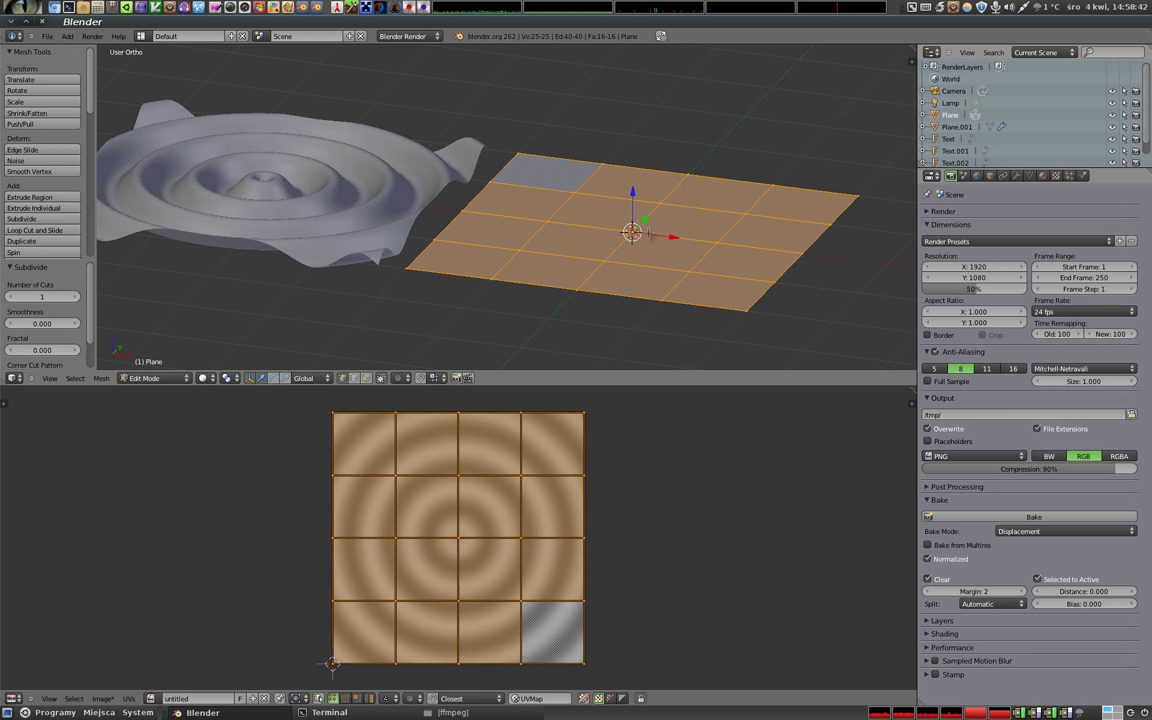
key(w)
click(648, 233)
key(w)
click(648, 233)
key(w)
click(648, 233)
key(shift+r)
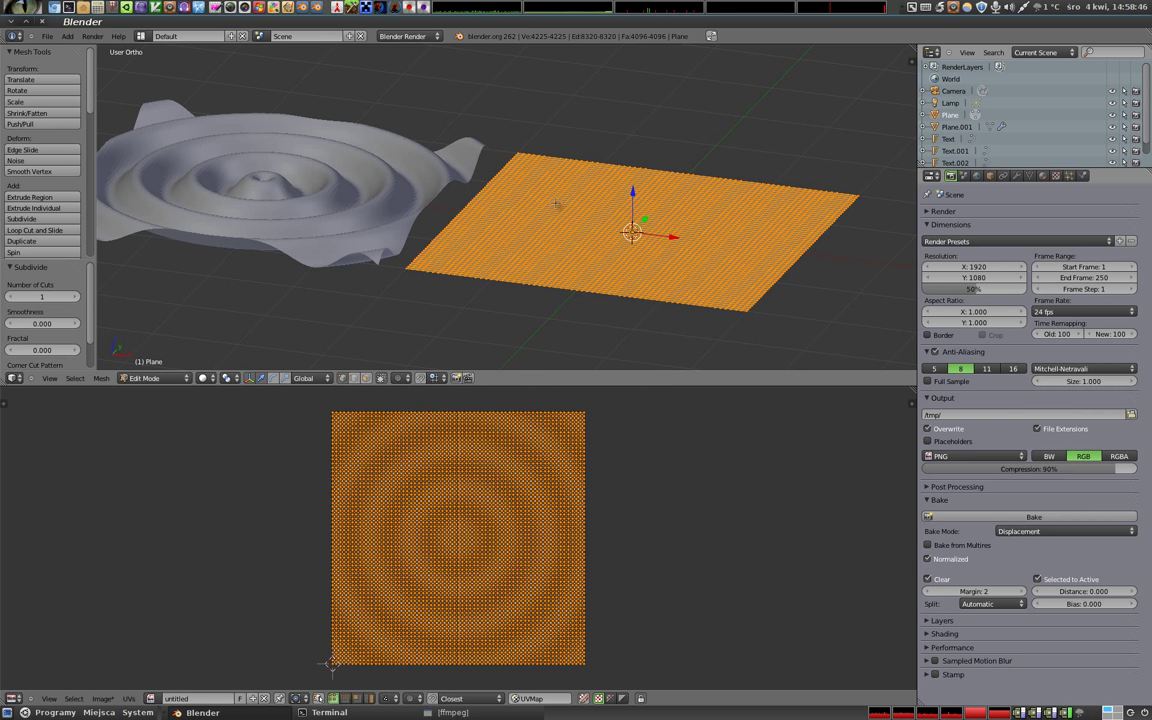
middle_drag(558, 195, 620, 240)
key(Tab)
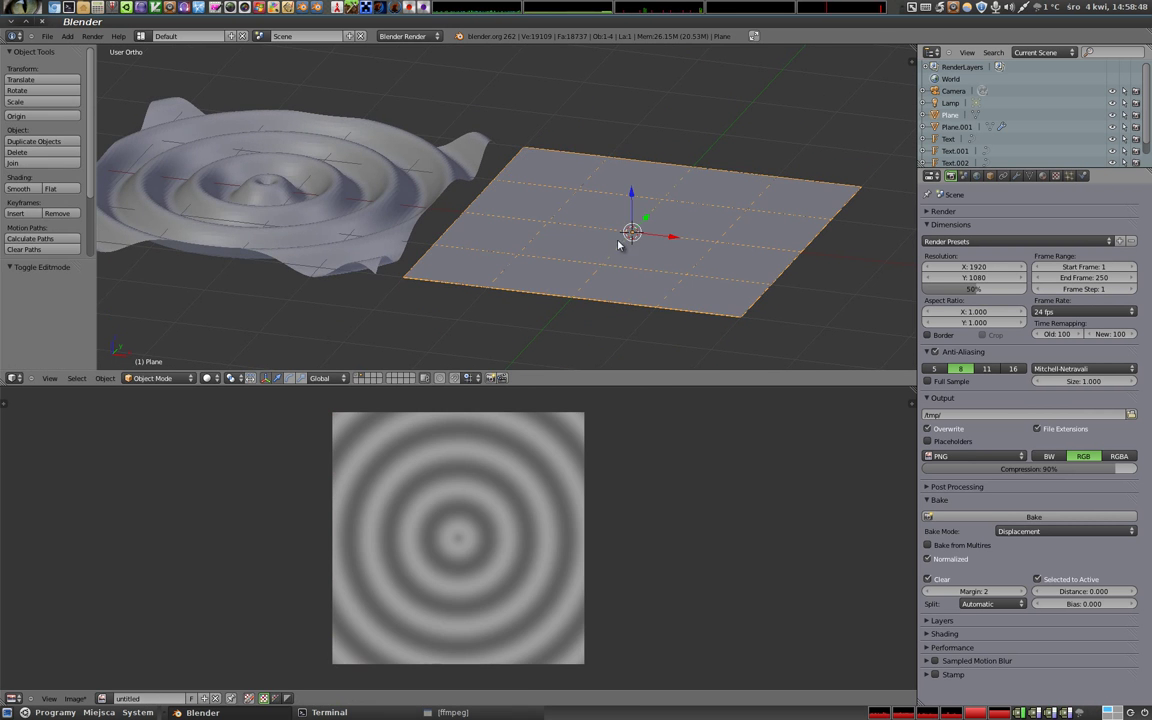
Step: Give the flat plane a new material with a new Image or Movie texture
click(1042, 176)
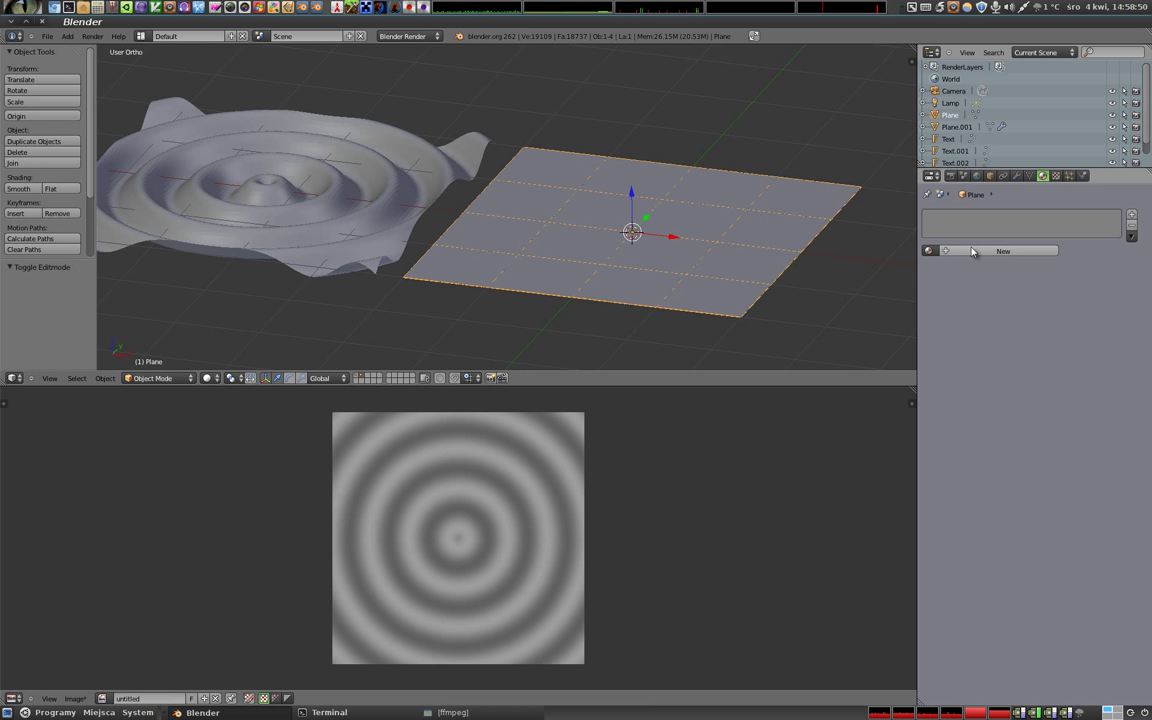
click(1003, 250)
click(1056, 176)
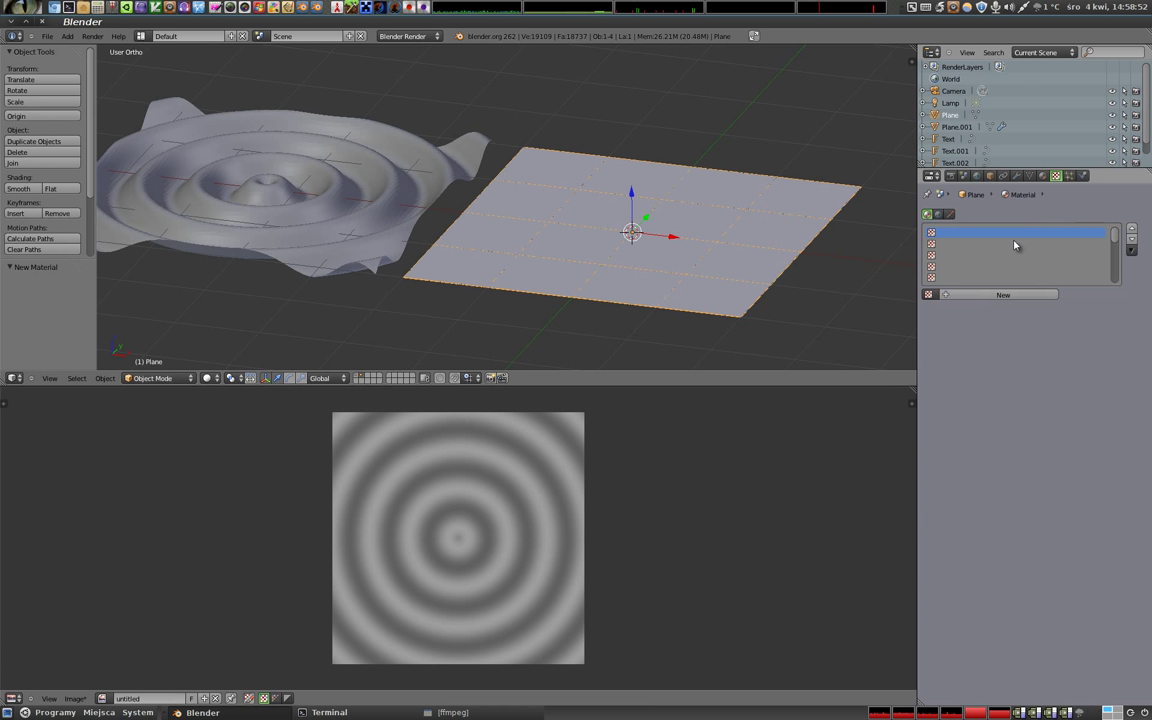
click(998, 296)
click(992, 309)
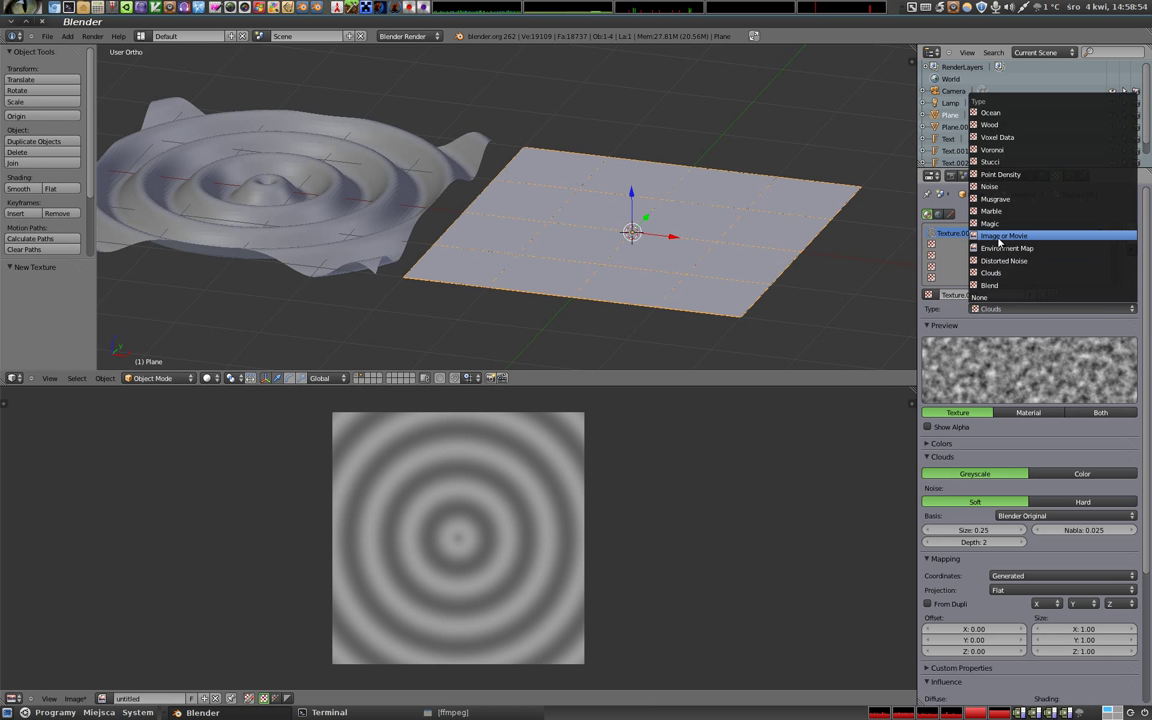
click(1003, 236)
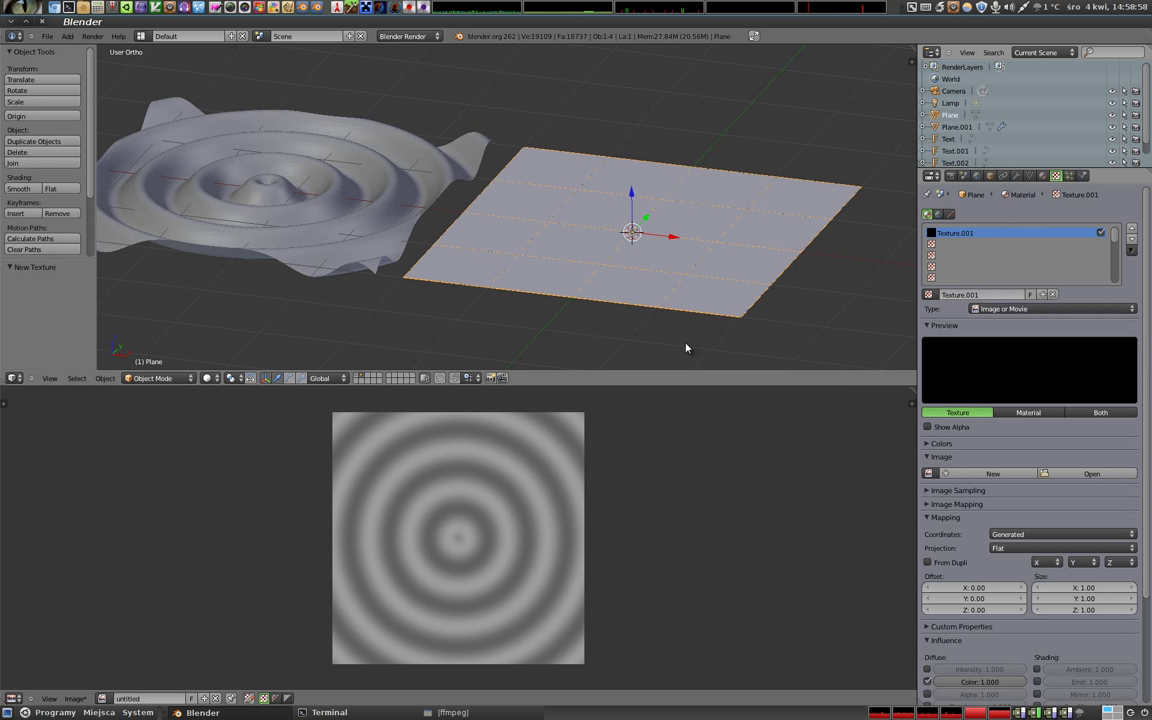
Step: Load the 'untitled' ring image, map it by UV coordinates, and render to check
click(931, 474)
click(950, 491)
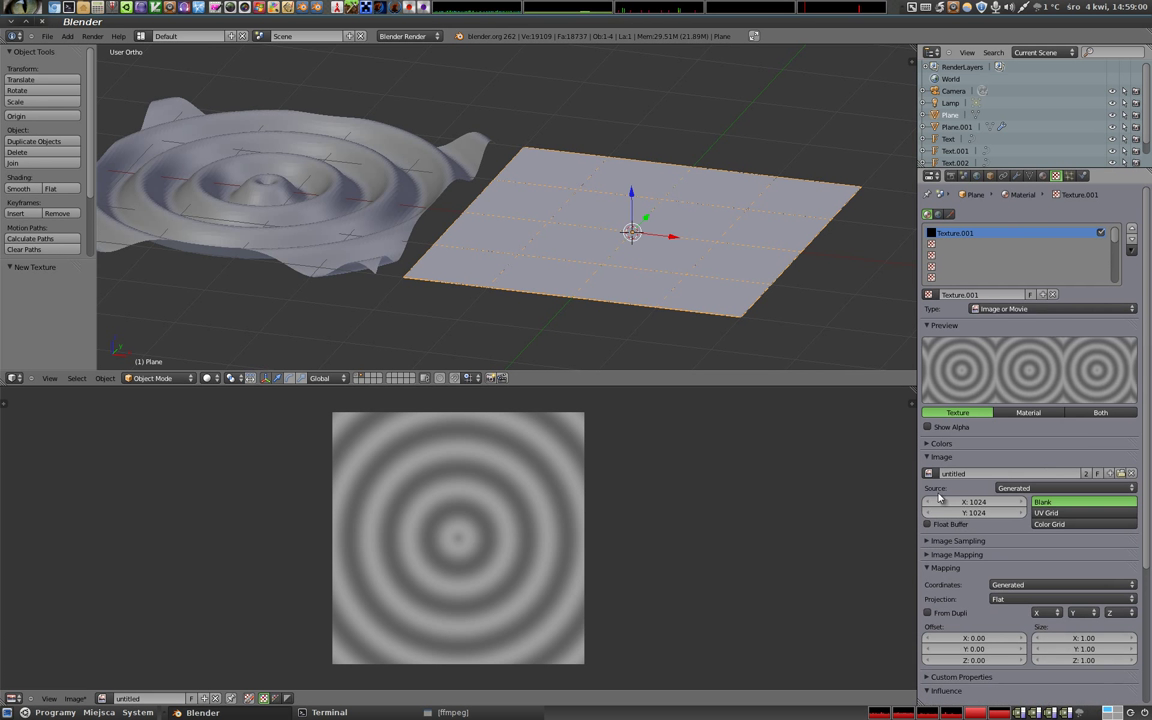
click(1010, 584)
click(998, 536)
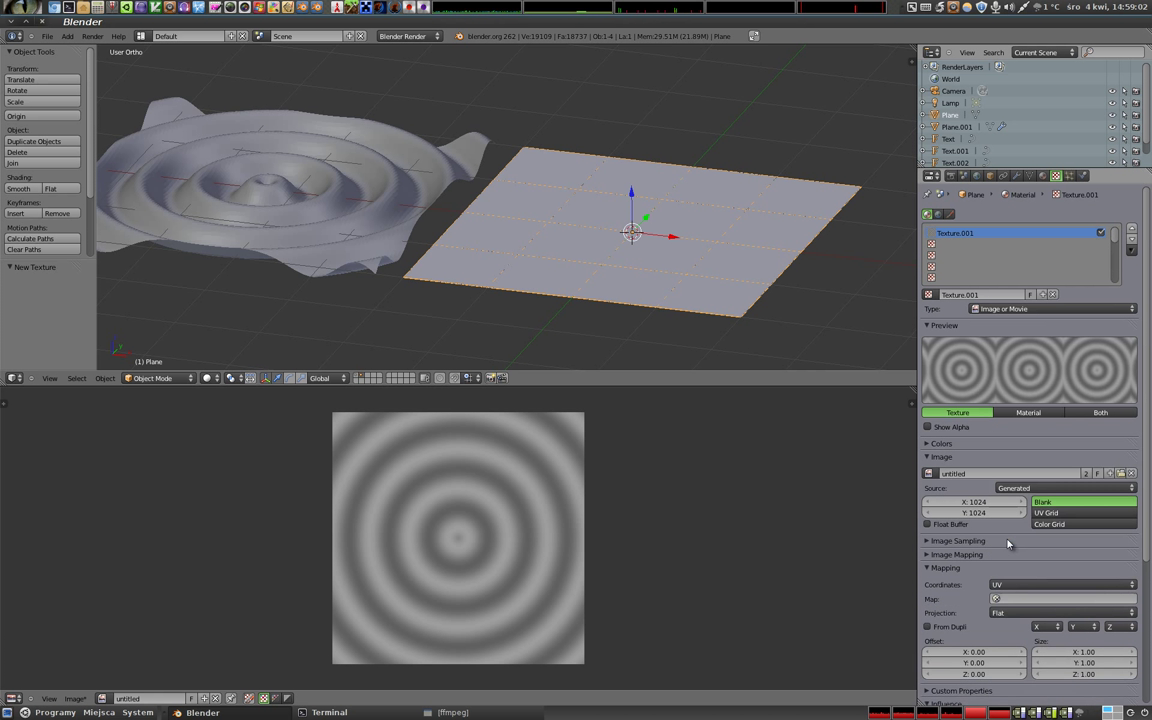
scroll(1008, 545, down, 5)
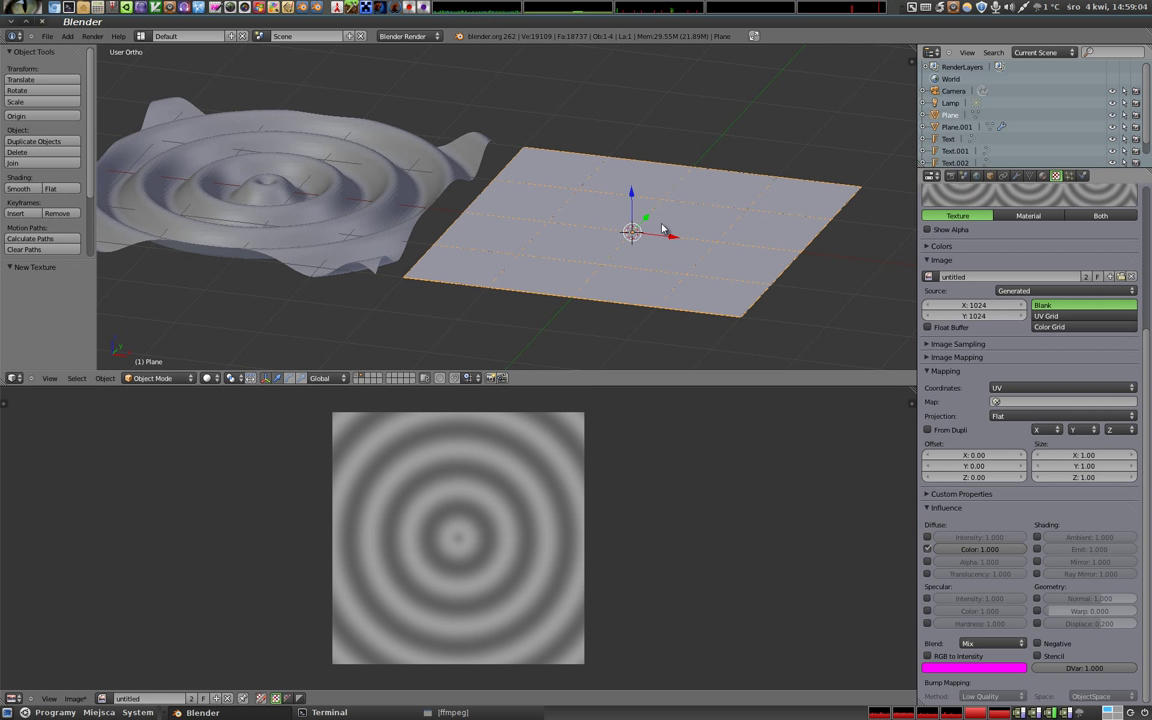
key(F12)
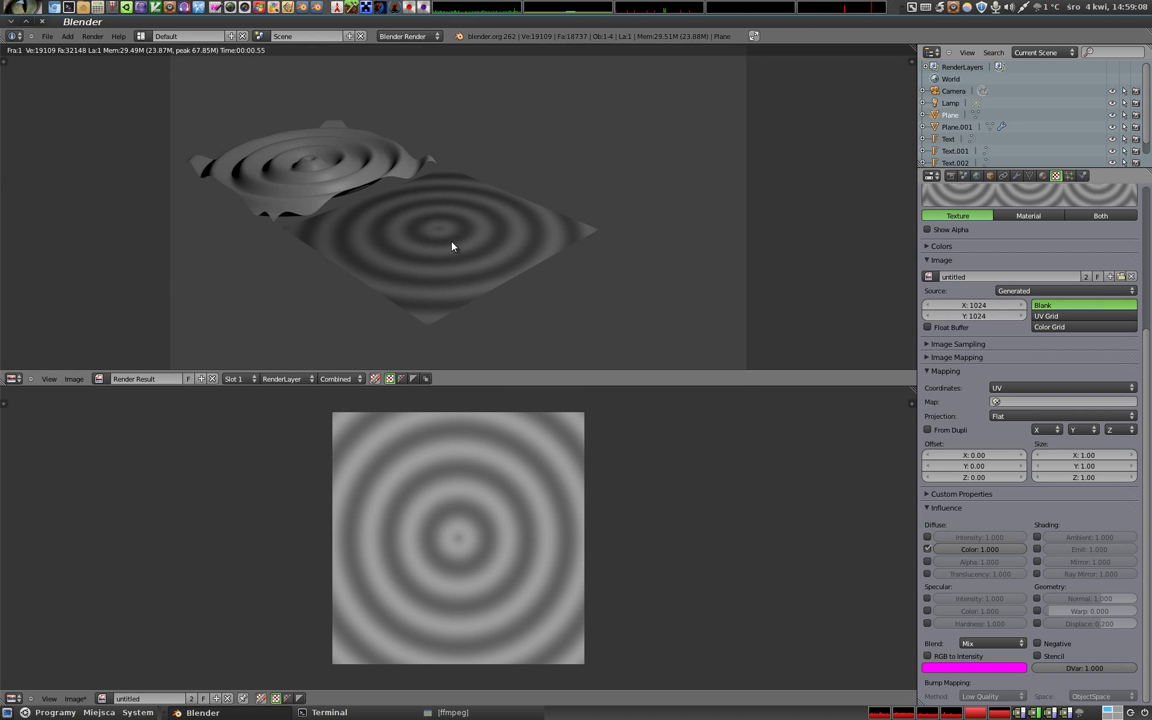
Step: Switch the texture's influence from Diffuse Color to Geometry Displace and render the result
key(Escape)
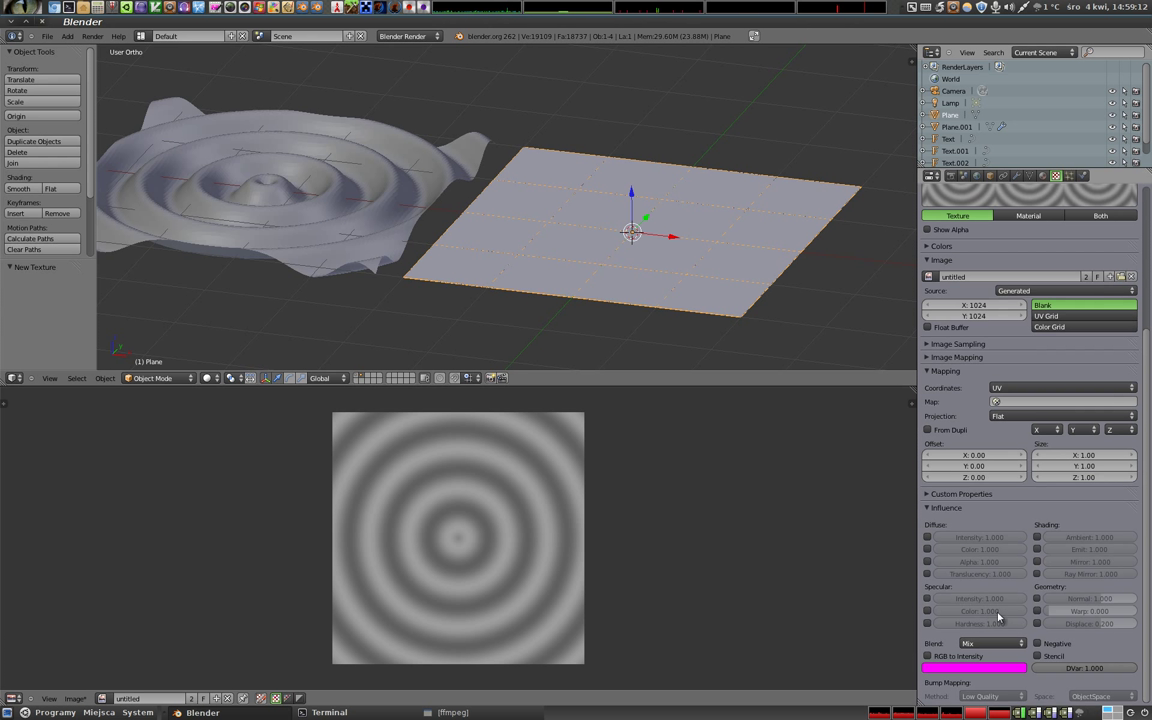
click(927, 549)
click(1037, 623)
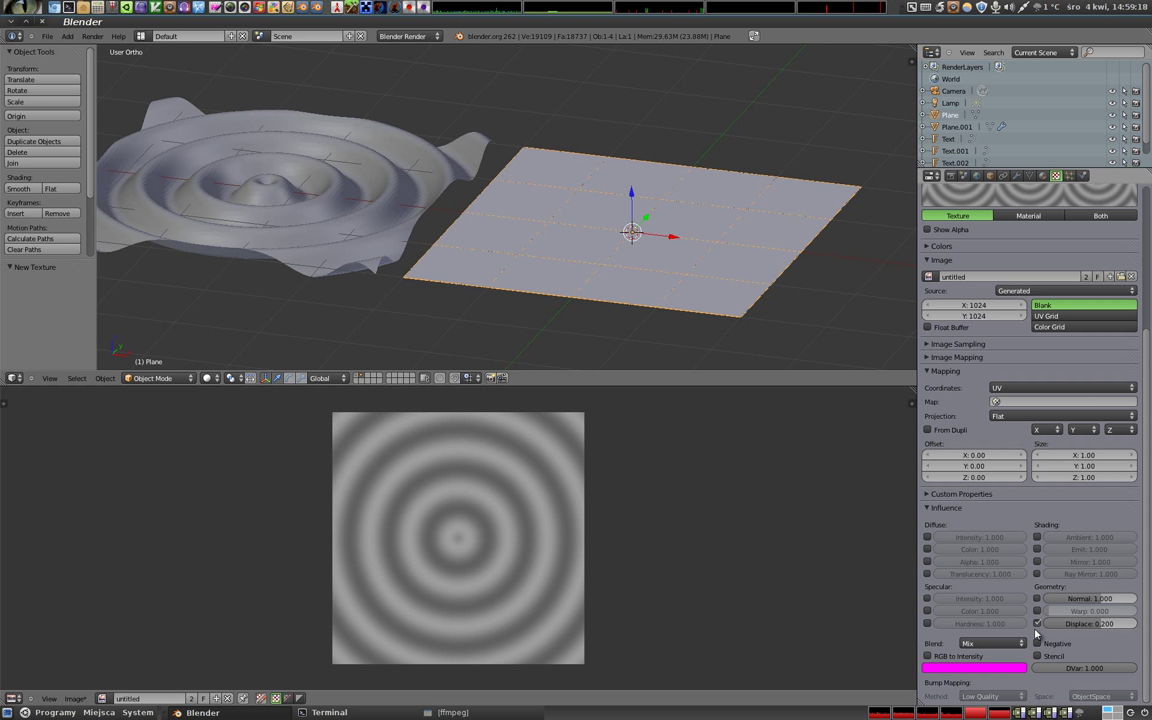
key(F12)
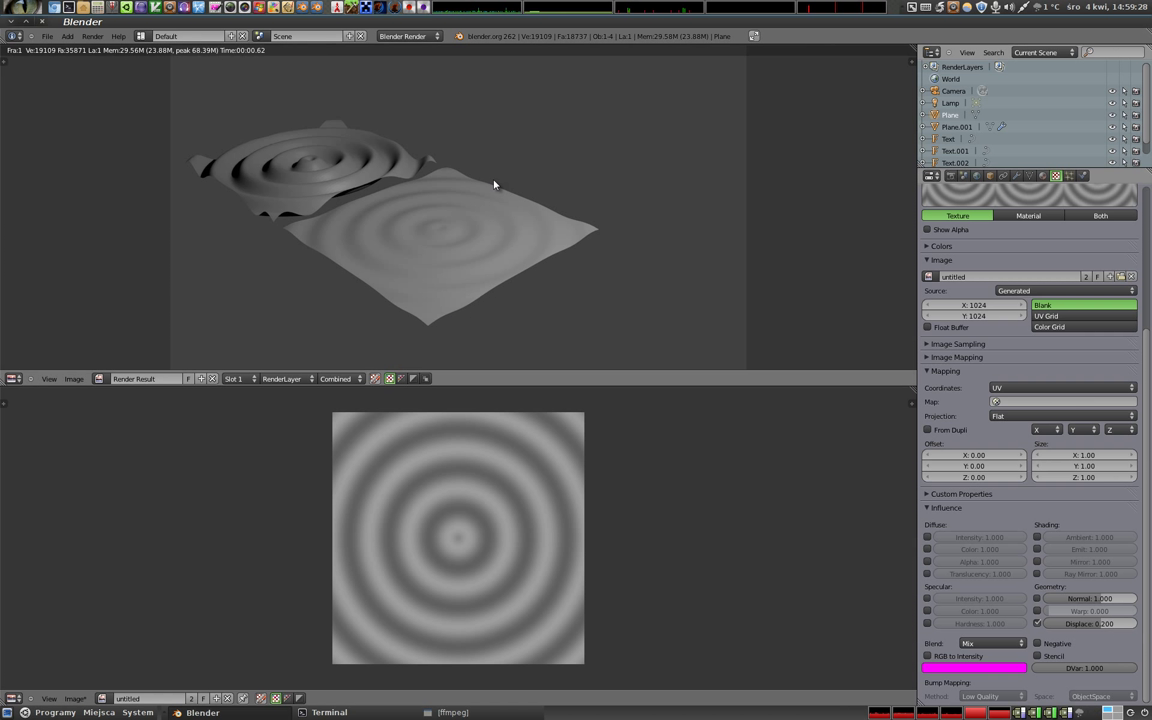
Step: Raise the displacement strength to 1.000 and re-render the rippled plane
key(Escape)
drag(1060, 623, 1149, 625)
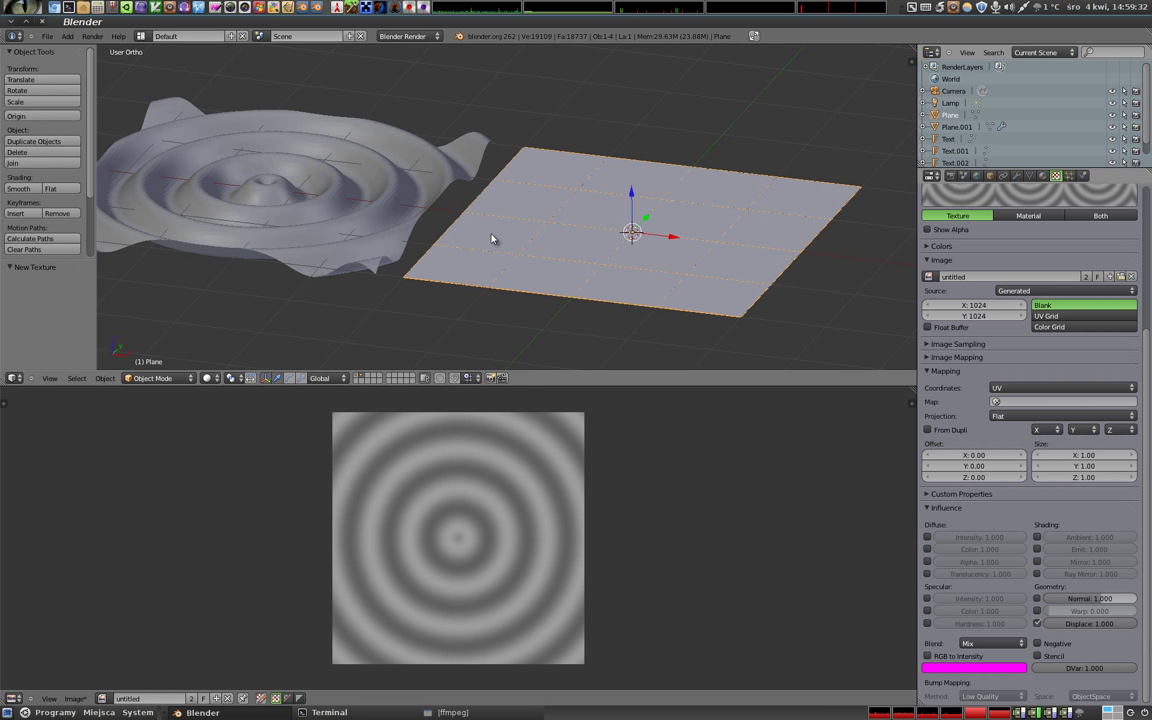
key(F12)
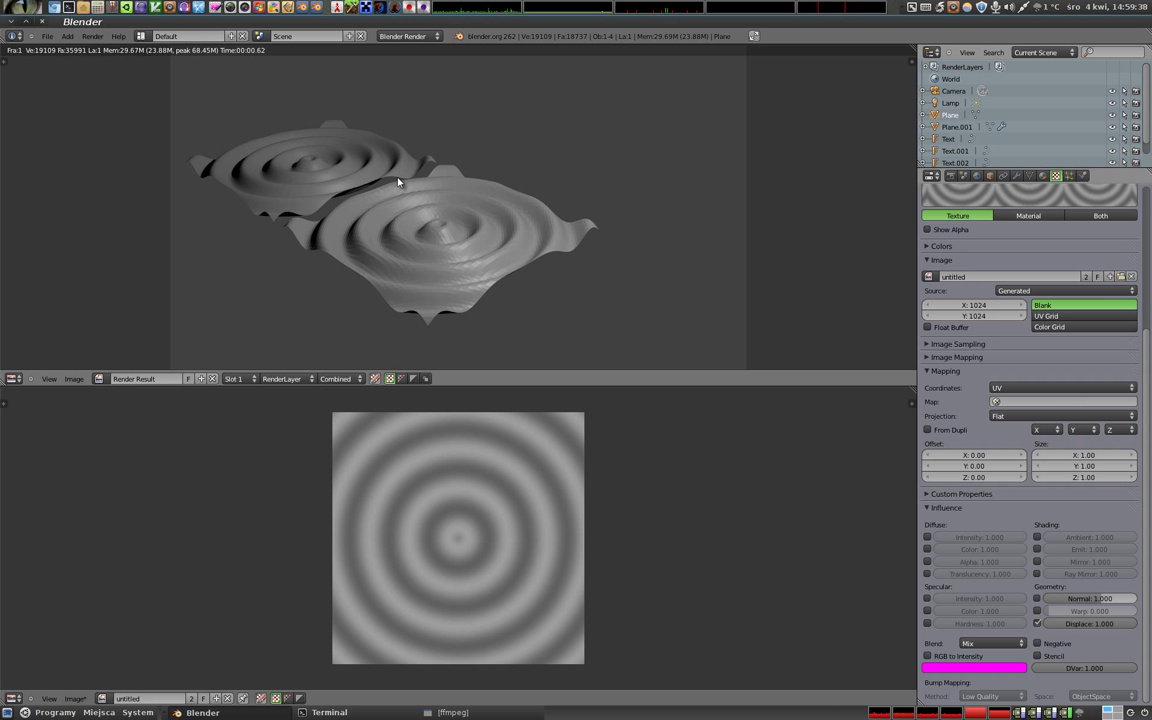
key(Escape)
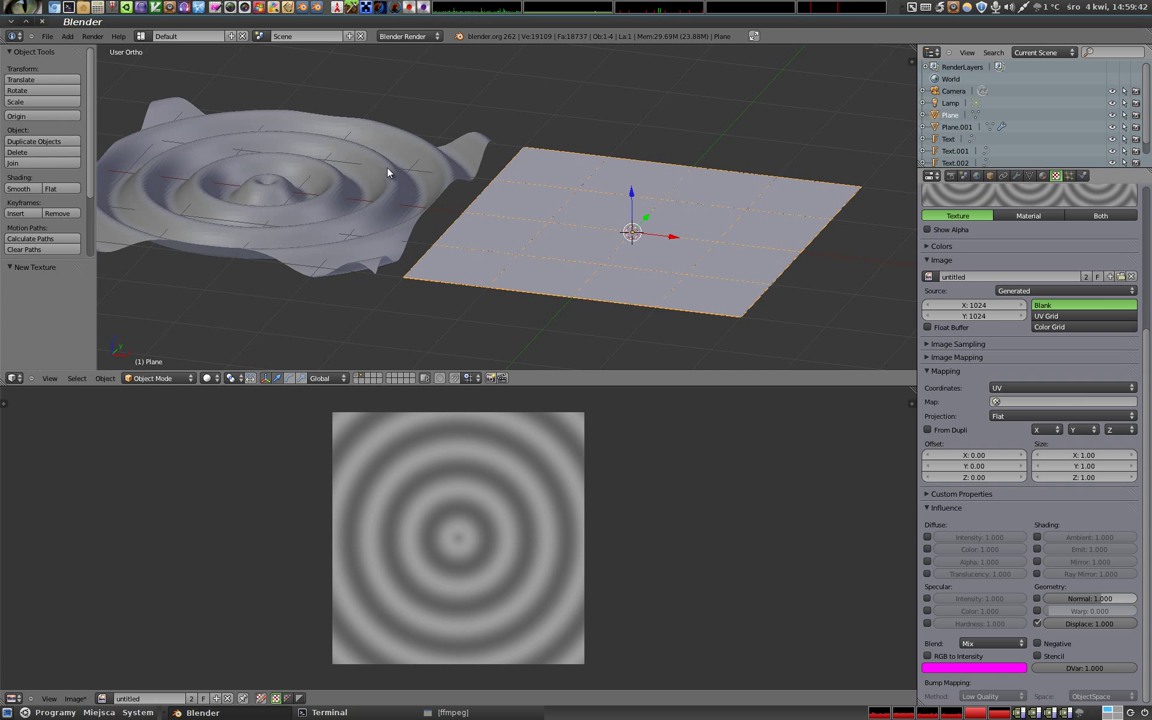
right_click(280, 205)
middle_drag(315, 237, 309, 244)
right_click(569, 202)
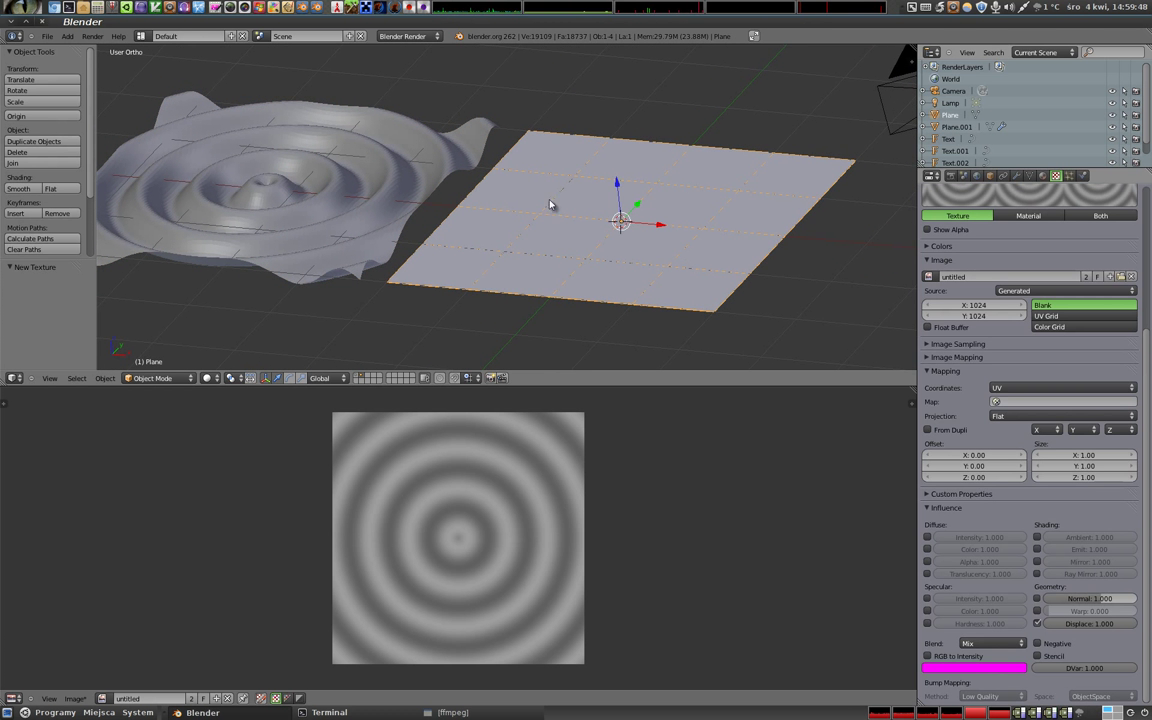
mouse_move(590, 224)
middle_down()
mouse_move(630, 231)
mouse_move(586, 257)
mouse_move(604, 249)
mouse_move(274, 191)
middle_up()
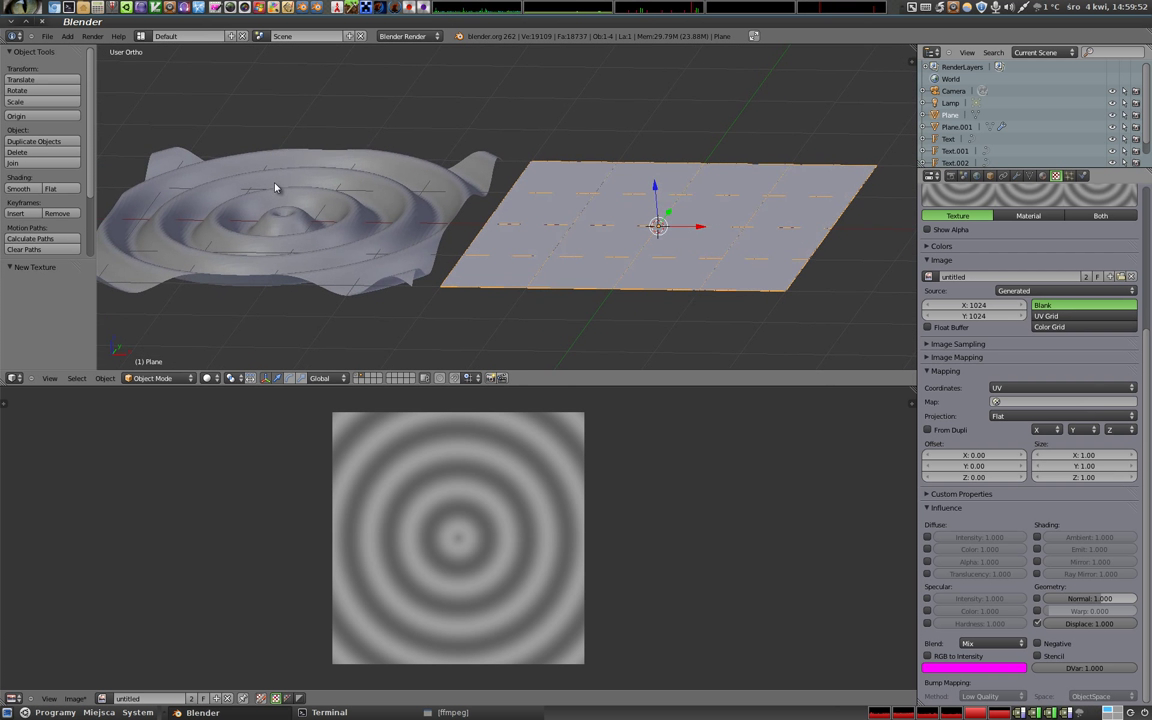
ctrl+scroll(620, 224, up, 1)
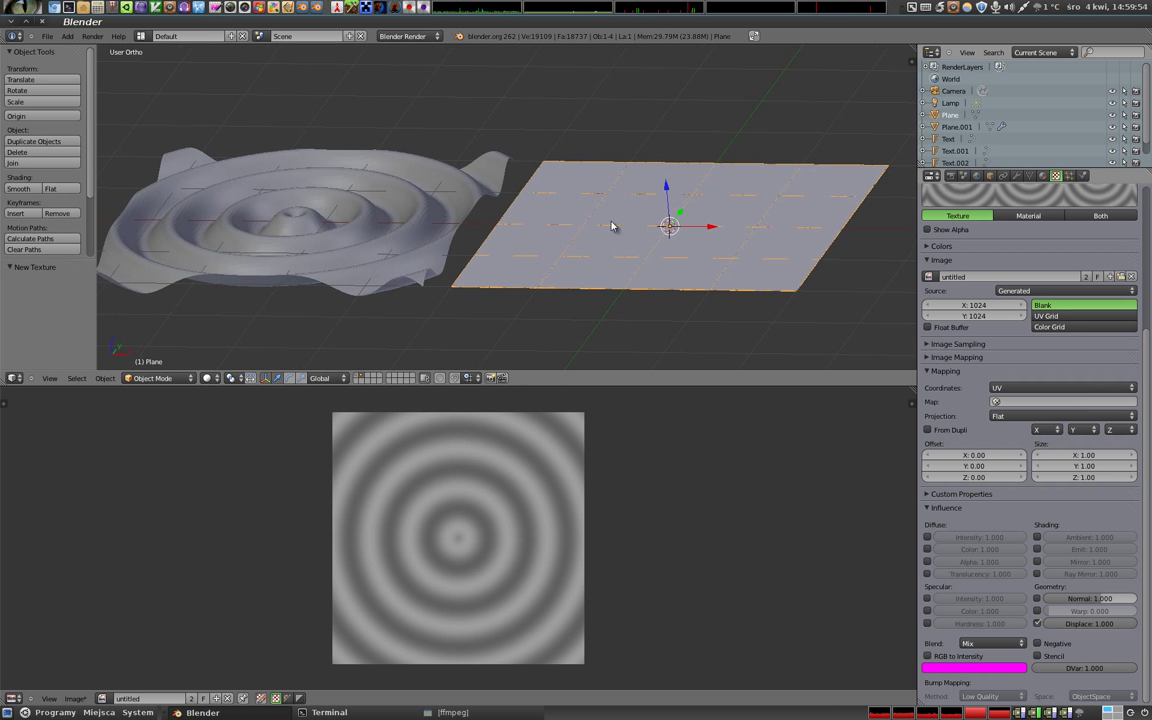
ctrl+scroll(612, 226, up, 1)
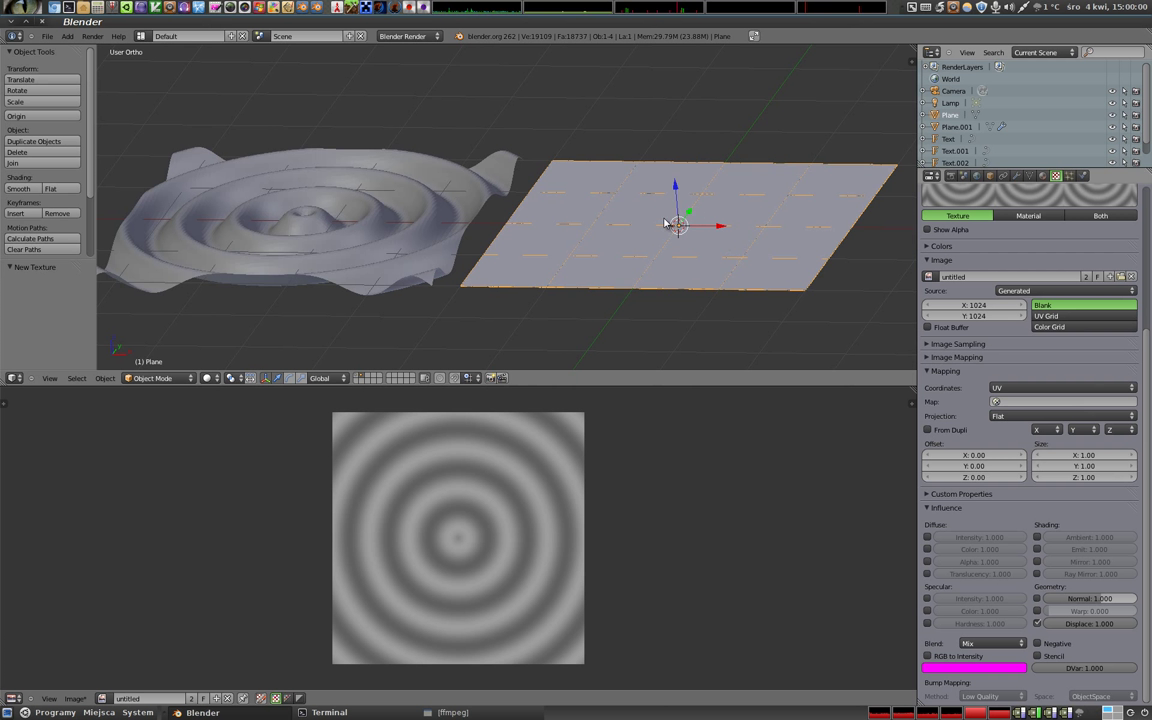
mouse_move(681, 211)
middle_down()
mouse_move(463, 116)
mouse_move(429, 136)
middle_up()
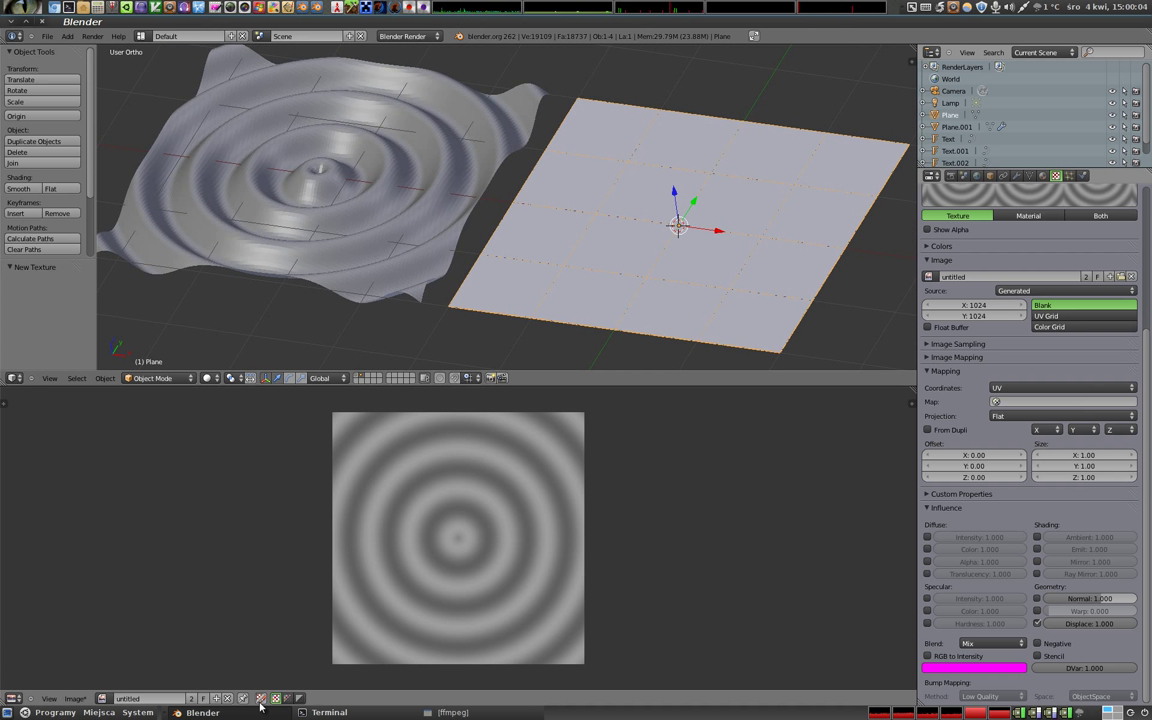
Step: Paint a light 6-shaped stroke over the ring image's centre and render its raised relief
key(n)
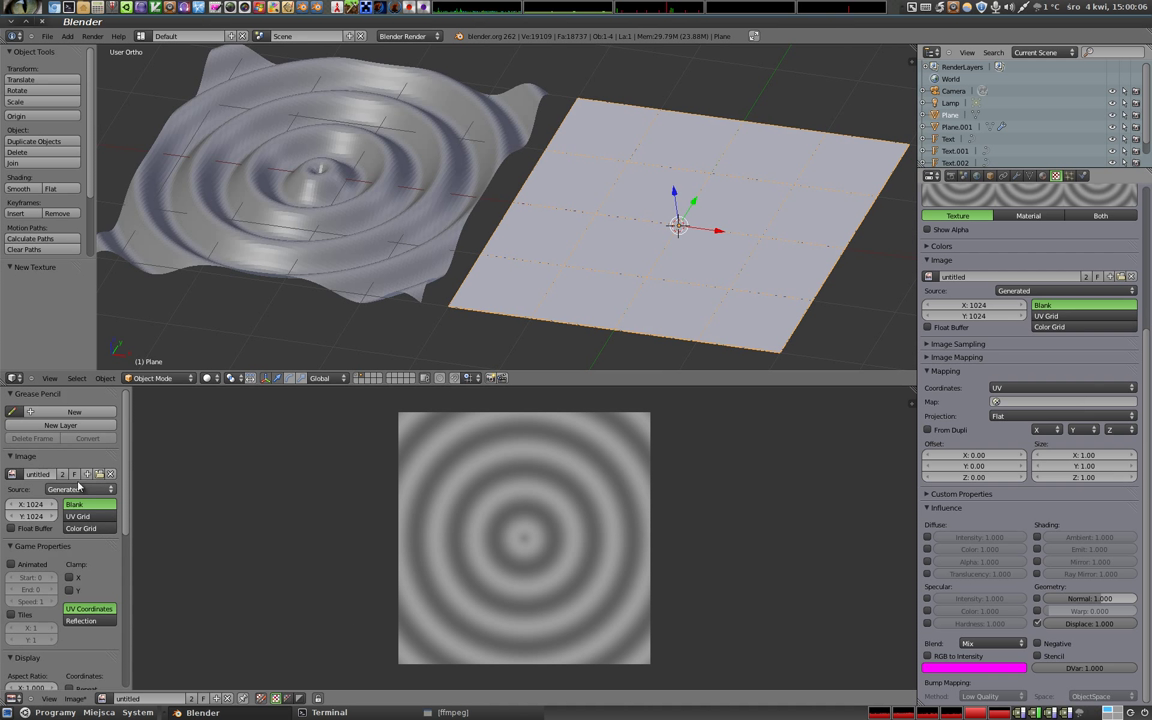
scroll(38, 556, down, 5)
scroll(50, 575, down, 3)
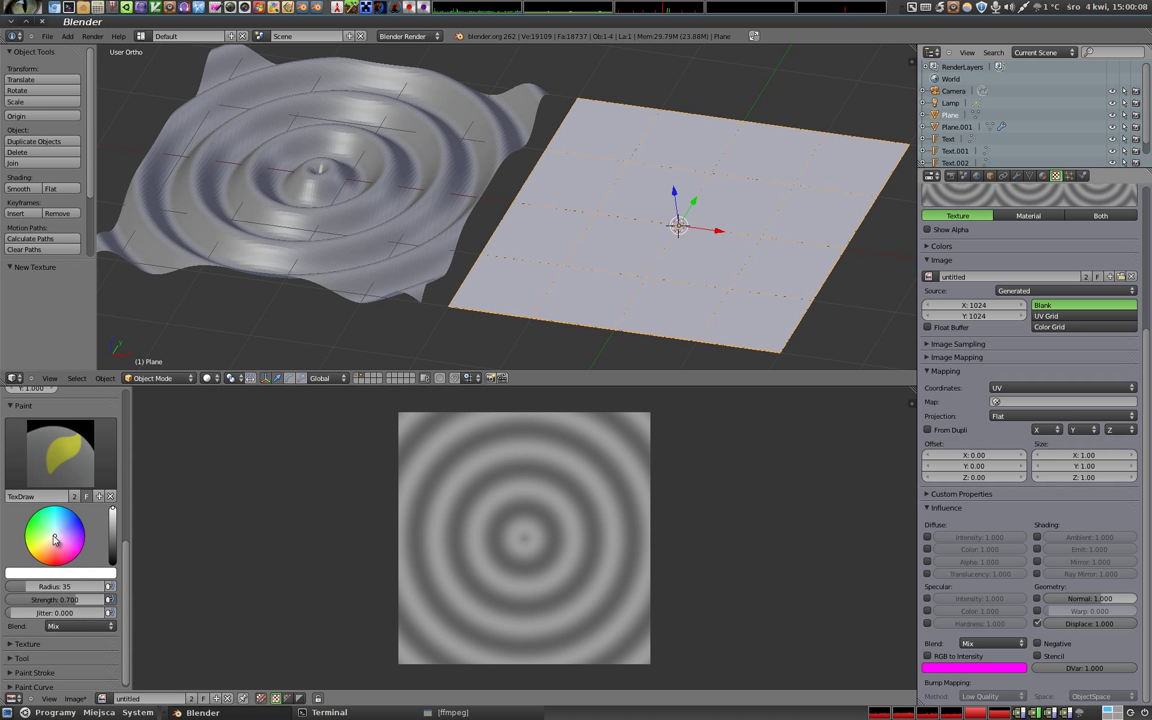
drag(503, 482, 530, 445)
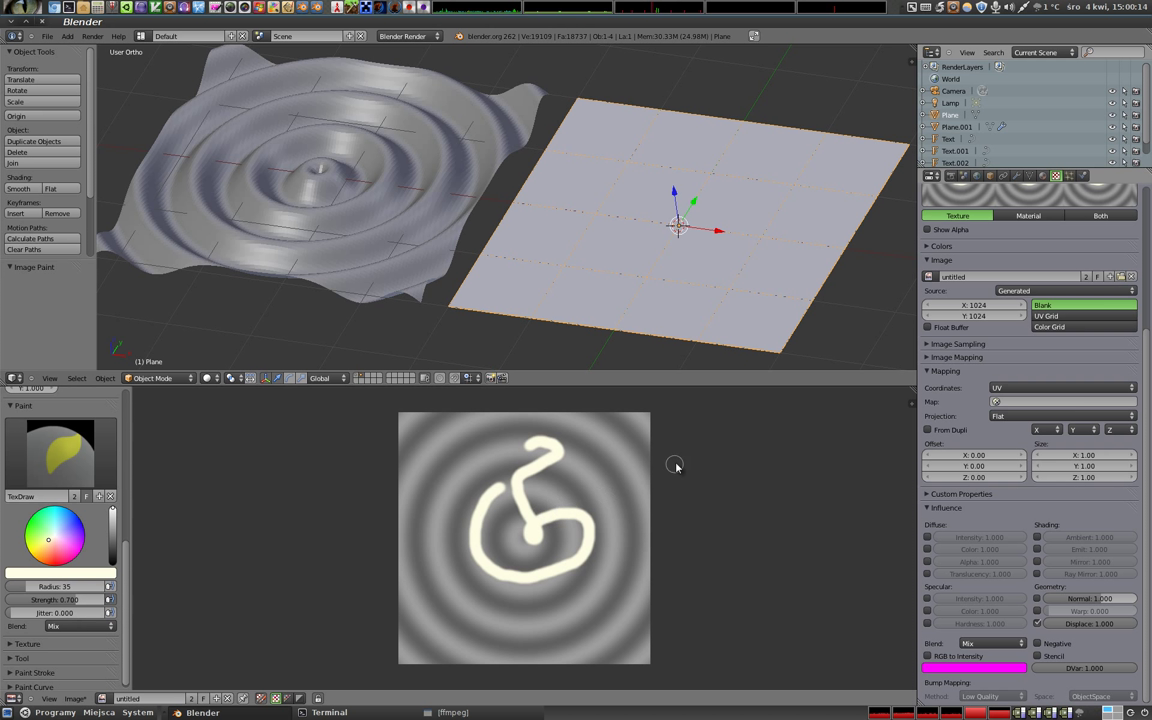
key(F12)
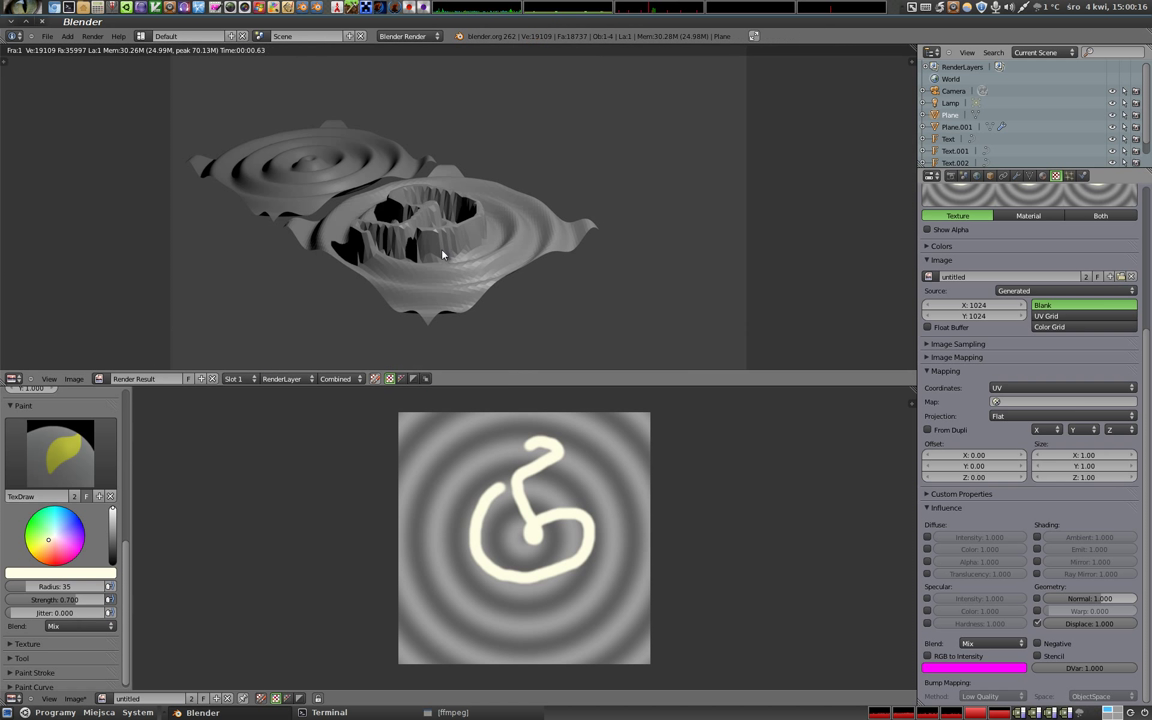
Step: Set the brush to dark grey and paint dark curving strokes at the image's lower right and left
scroll(415, 200, up, 3)
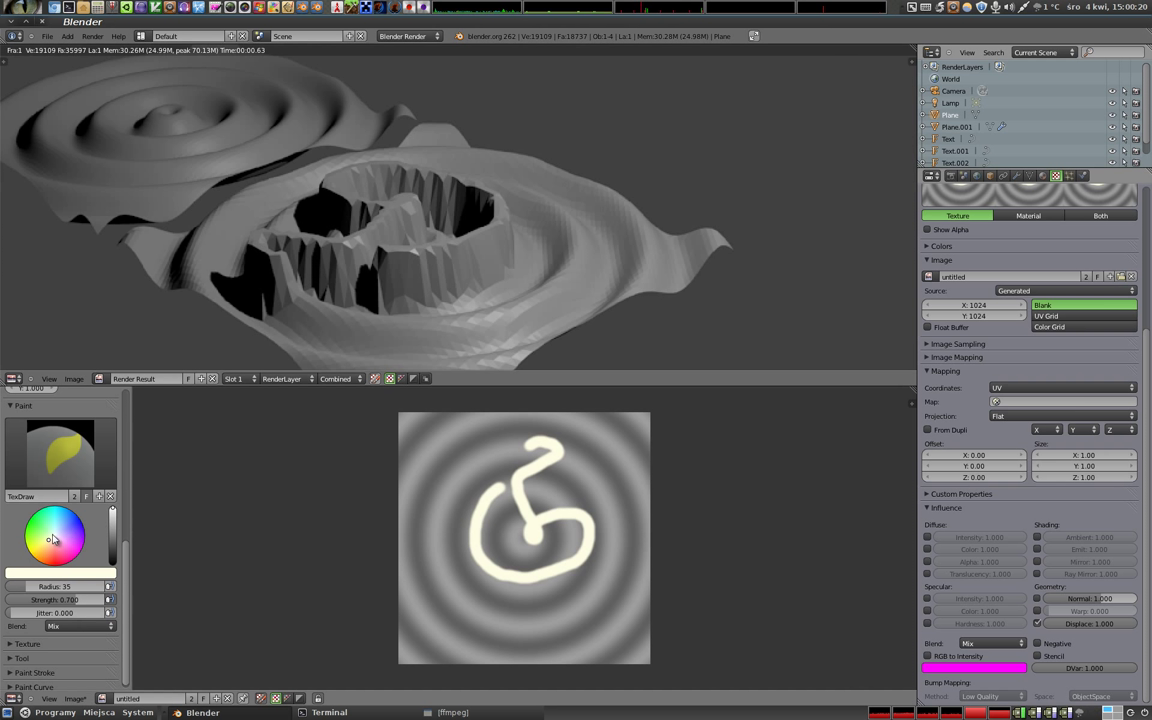
click(114, 541)
drag(114, 541, 114, 557)
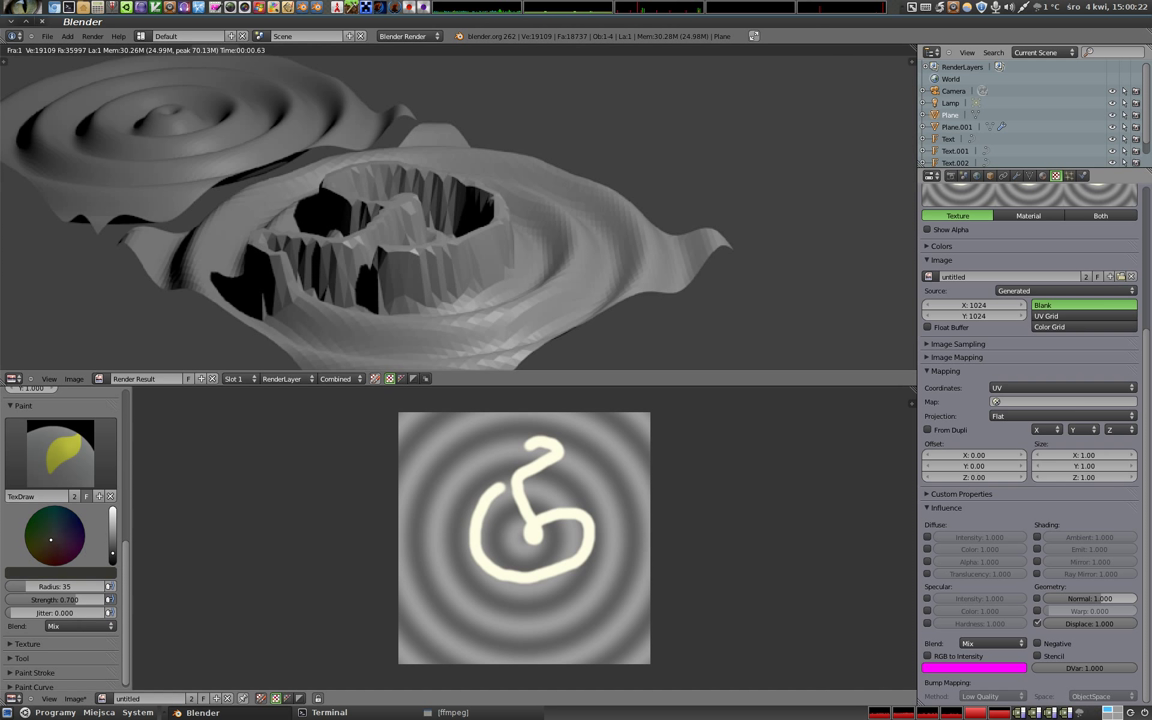
mouse_move(566, 492)
mouse_down()
mouse_move(592, 564)
mouse_move(487, 643)
mouse_up()
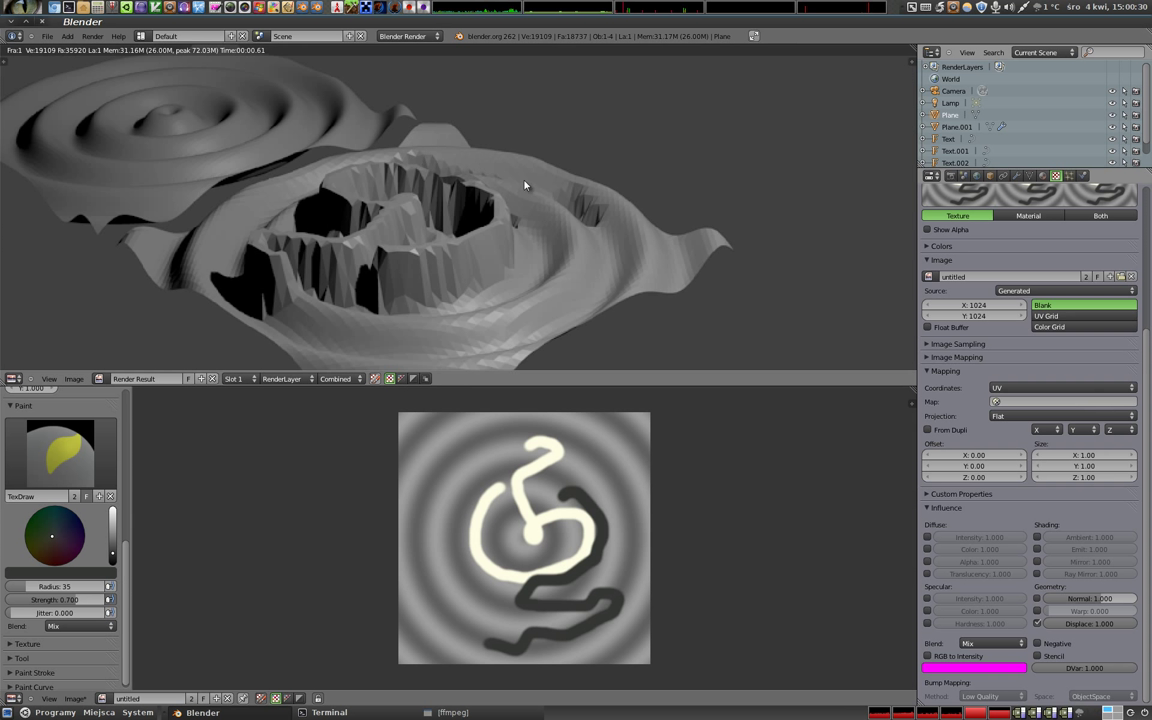
drag(470, 452, 426, 553)
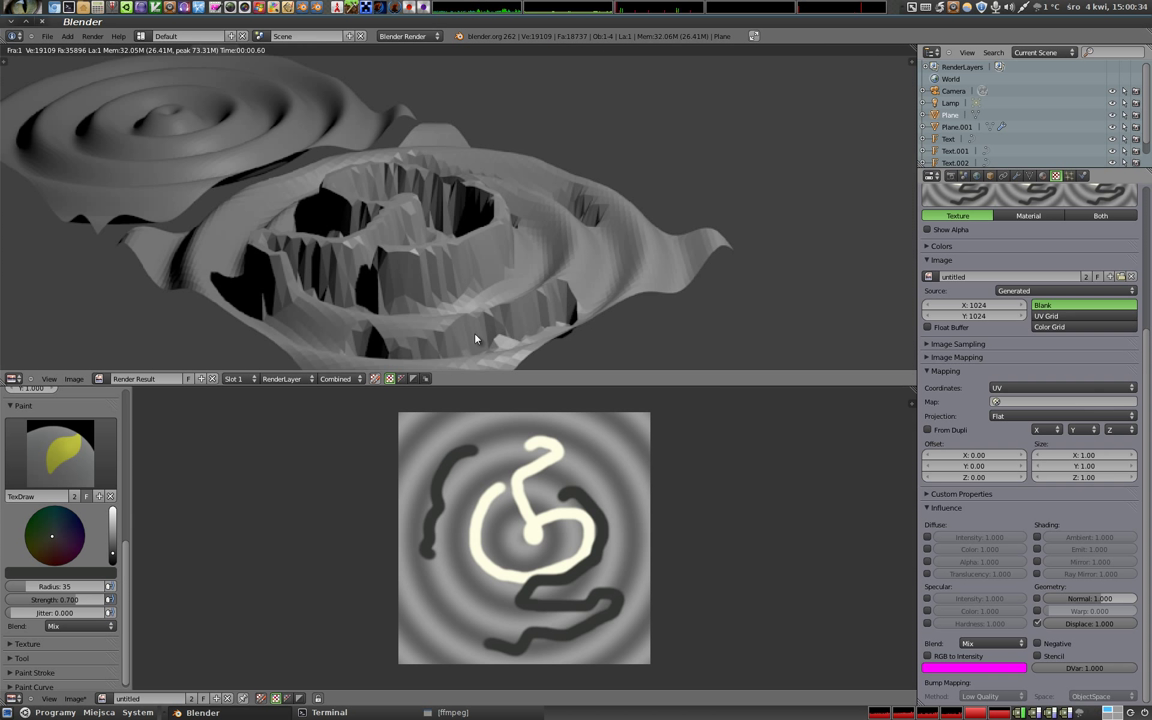
key(Escape)
mouse_move(506, 272)
middle_down()
mouse_move(534, 210)
mouse_move(472, 261)
middle_up()
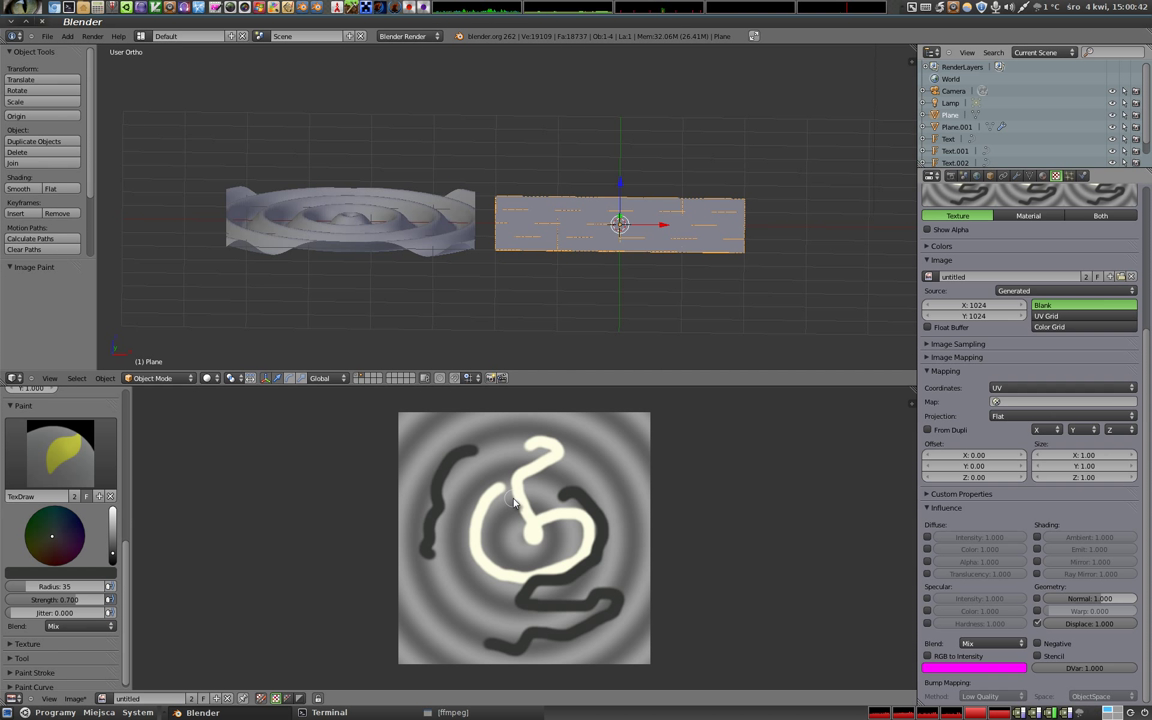
key(Tab)
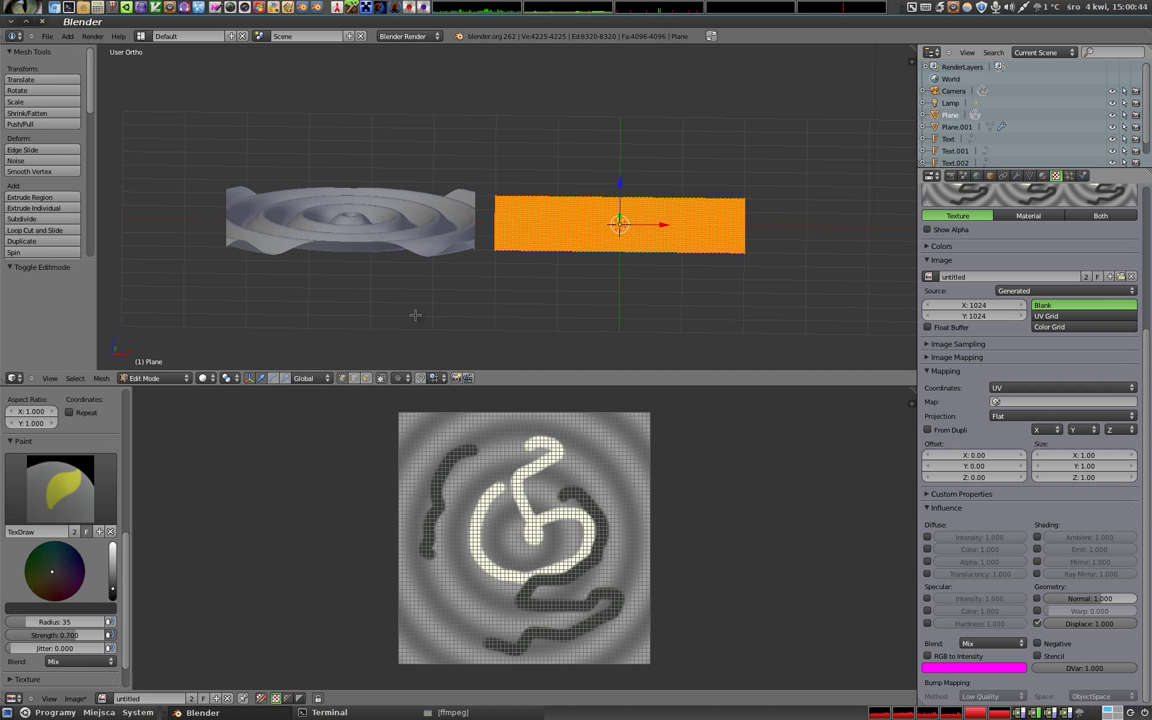
key(Tab)
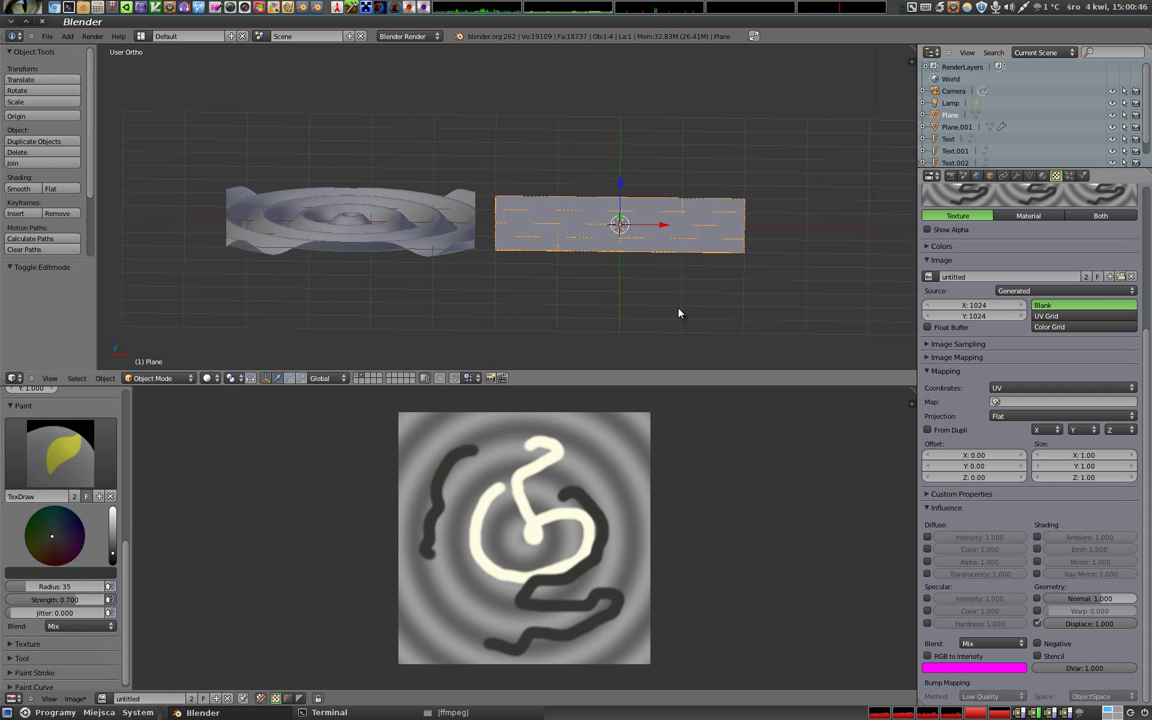